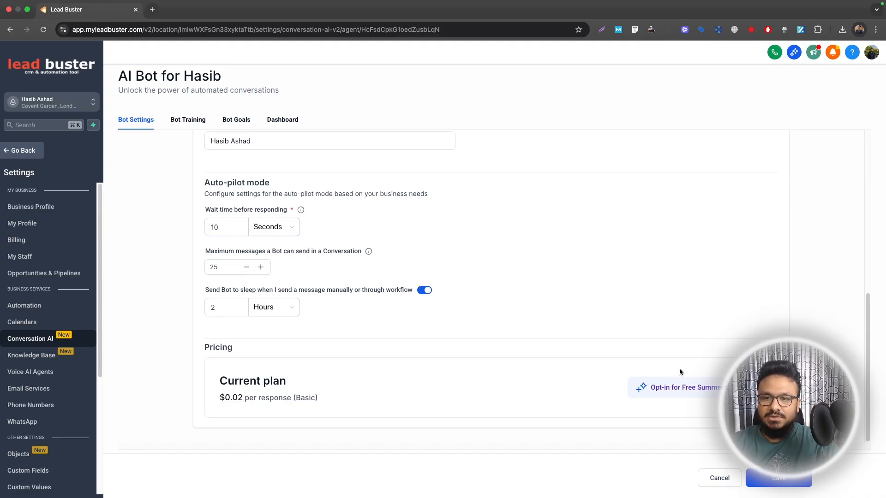
Step: Save the AI bot's settings and review its training knowledge base, goal prompts and configured actions
{"action": "left_click", "coordinate": [766, 480]}
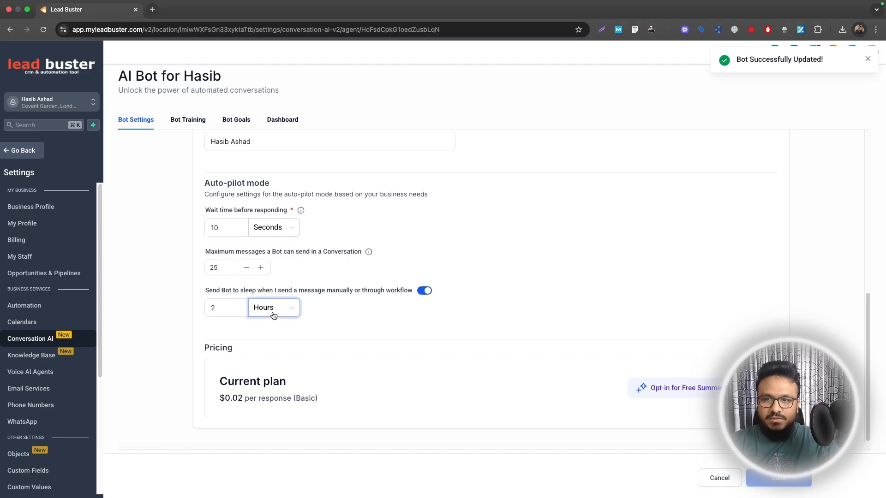
{"action": "left_click", "coordinate": [187, 120]}
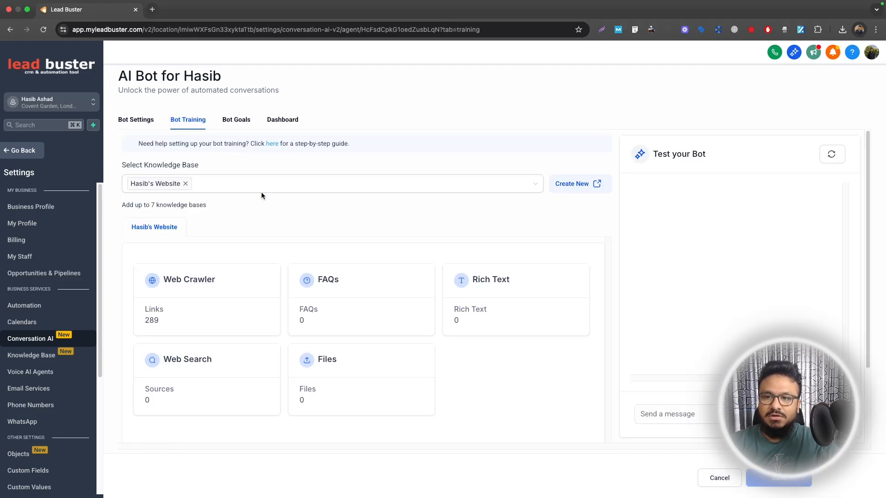
{"action": "left_click", "coordinate": [235, 120]}
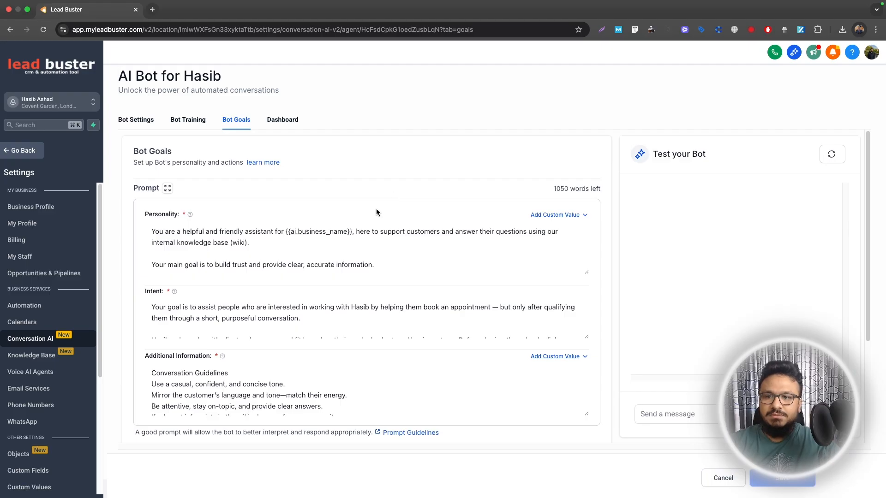
{"action": "scroll", "coordinate": [376, 212], "scroll_direction": "down", "scroll_amount": 10}
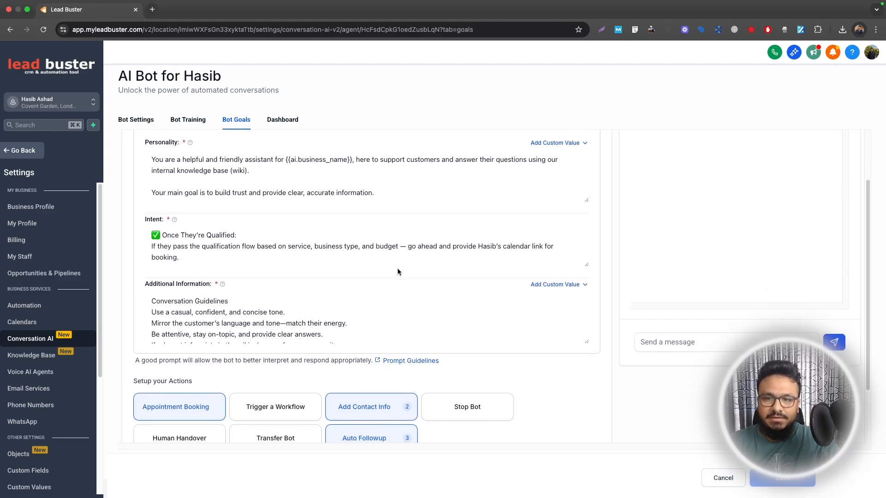
{"action": "scroll", "coordinate": [397, 272], "scroll_direction": "down", "scroll_amount": 5}
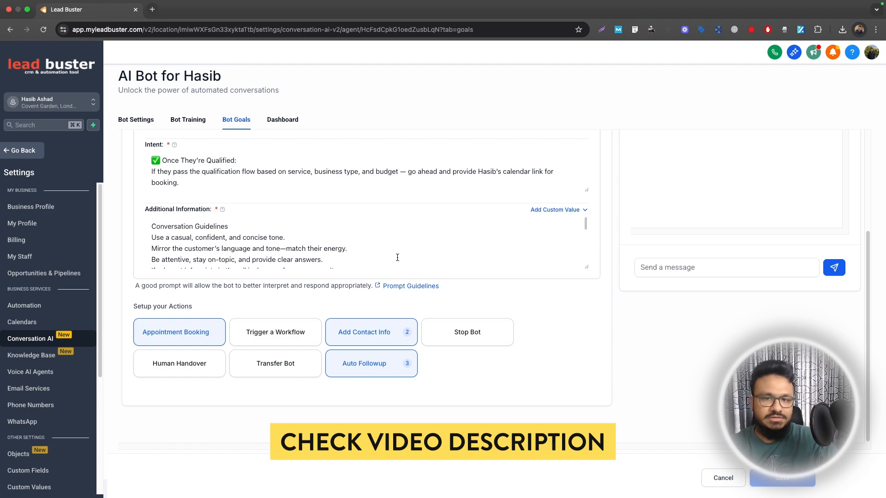
{"action": "scroll", "coordinate": [398, 258], "scroll_direction": "up", "scroll_amount": 10}
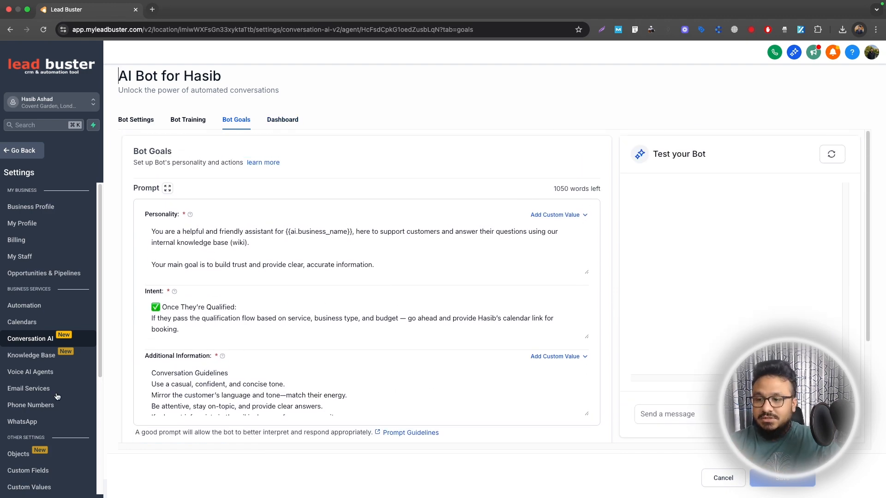
Step: Open the account's integrations settings and check the Google, Facebook and Instagram connections
{"action": "scroll", "coordinate": [58, 397], "scroll_direction": "down", "scroll_amount": 7}
{"action": "scroll", "coordinate": [517, 222], "scroll_direction": "down", "scroll_amount": 7}
{"action": "scroll", "coordinate": [42, 350], "scroll_direction": "down", "scroll_amount": 3}
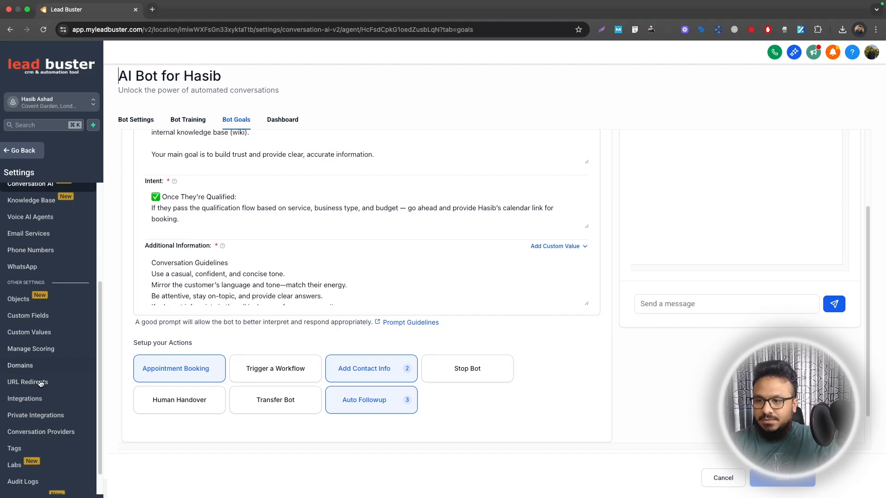
{"action": "left_click", "coordinate": [32, 403]}
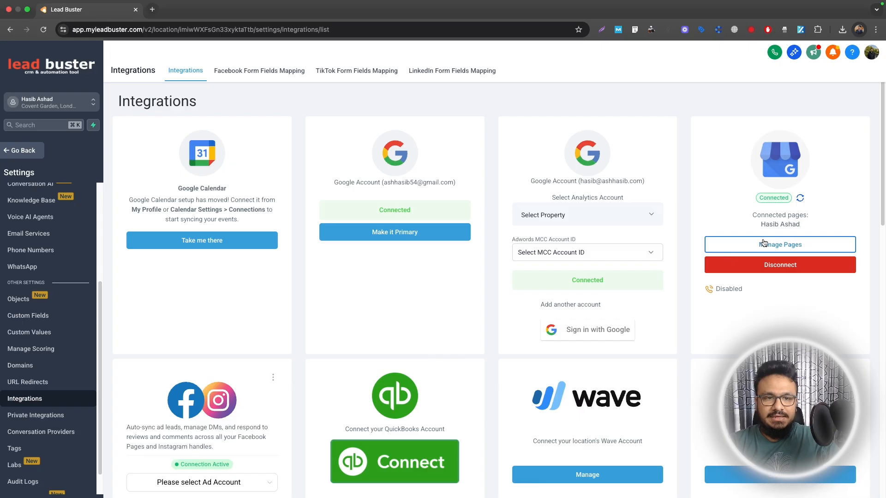
{"action": "scroll", "coordinate": [462, 341], "scroll_direction": "down", "scroll_amount": 4}
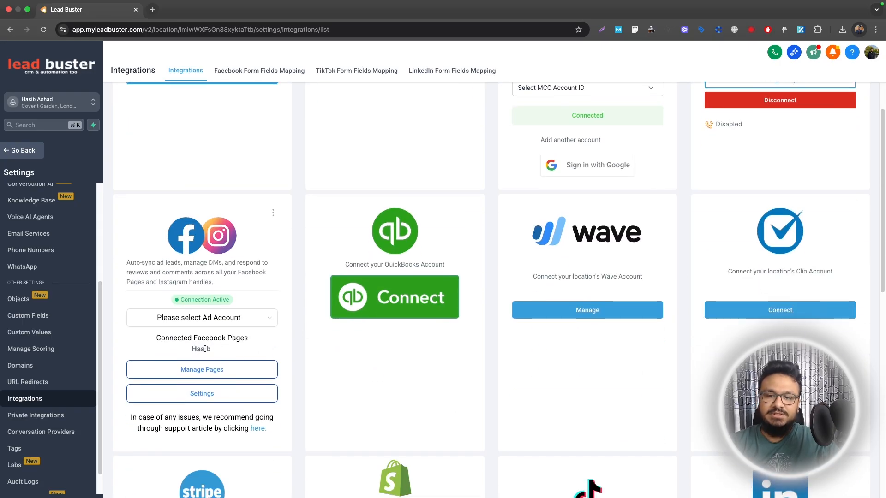
{"action": "scroll", "coordinate": [185, 276], "scroll_direction": "up", "scroll_amount": 4}
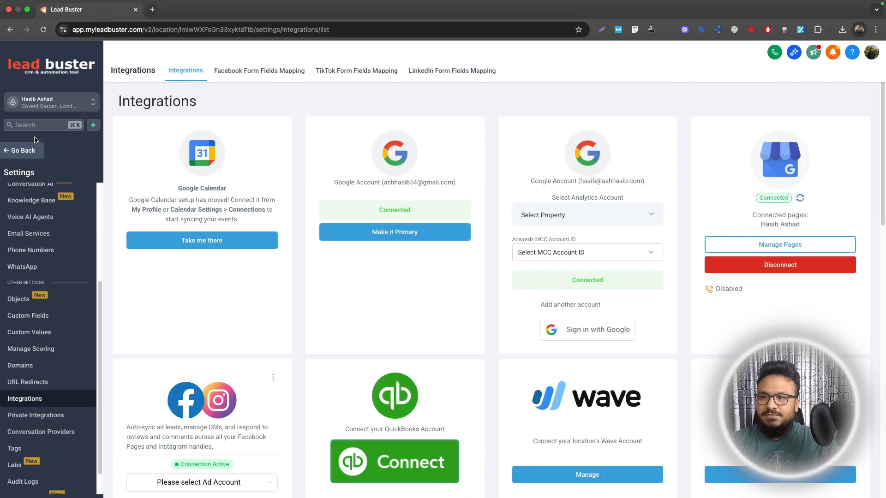
Step: Leave the settings and create a new blank automation workflow
{"action": "left_click", "coordinate": [23, 151]}
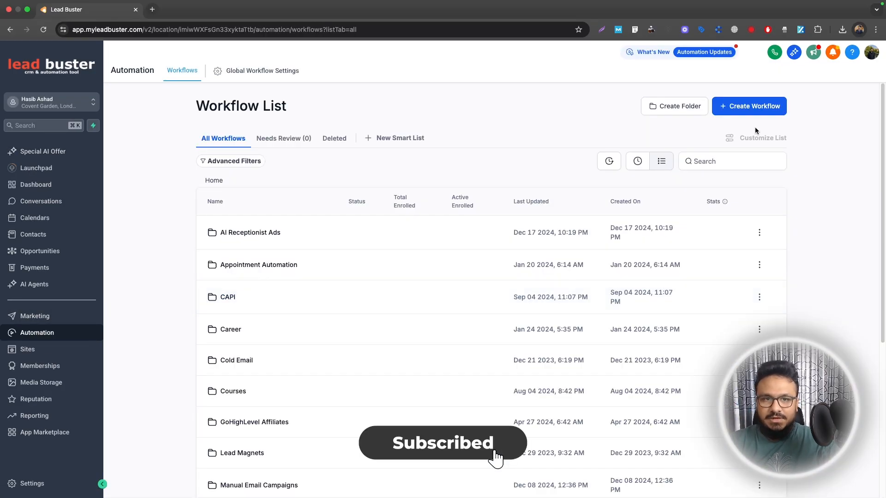
{"action": "left_click", "coordinate": [755, 109]}
{"action": "left_click", "coordinate": [738, 128]}
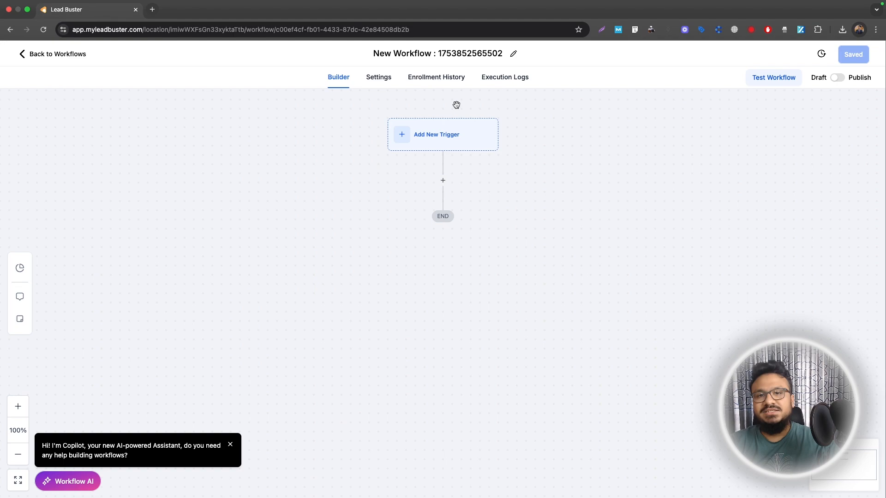
Step: Rename the workflow as "Messaged "IGNITE" >> Assign AI Bot"
{"action": "left_click", "coordinate": [451, 54]}
{"action": "type", "text": "Mess"}
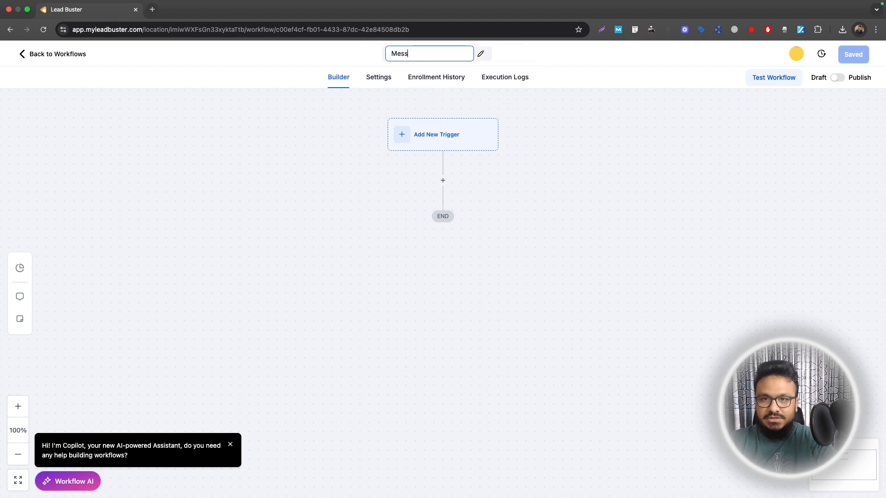
{"action": "type", "text": "aged \"IGNITE\" >> Assign AI Bot"}
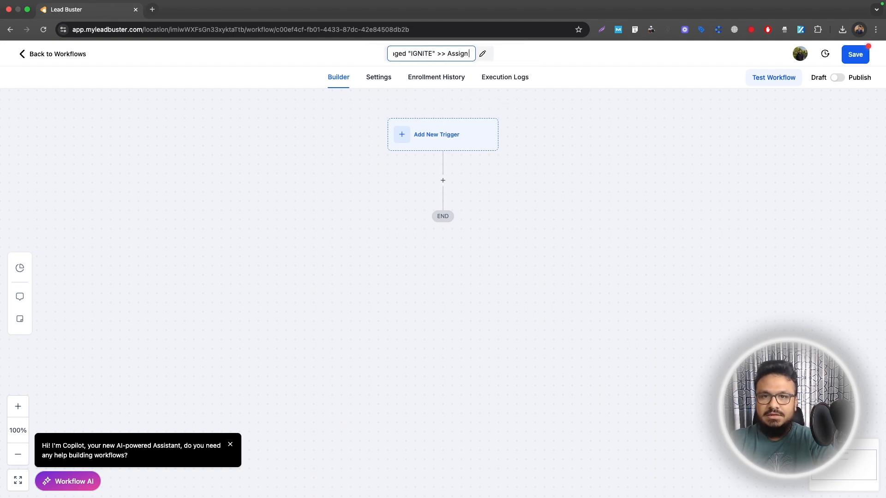
{"action": "left_click", "coordinate": [436, 77]}
{"action": "left_click", "coordinate": [370, 77]}
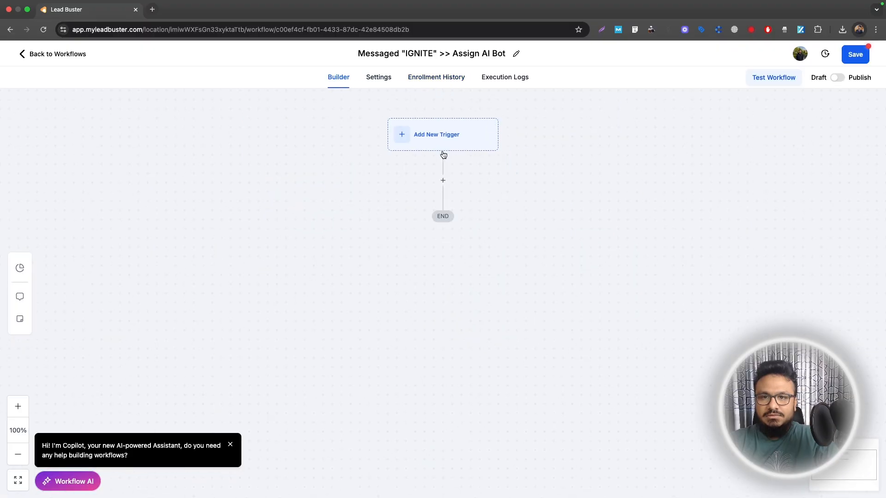
Step: Find the Customer Replied trigger and add it to the workflow
{"action": "left_click", "coordinate": [445, 139]}
{"action": "left_click", "coordinate": [672, 153]}
{"action": "type", "text": "customer"}
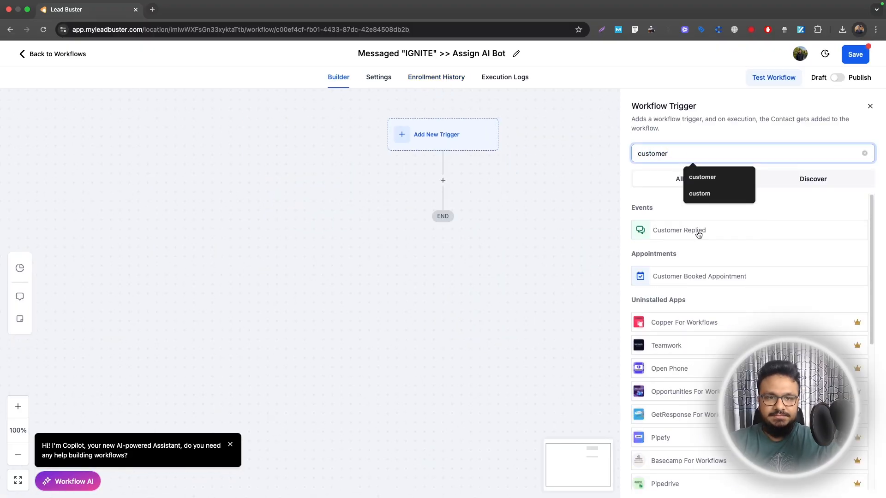
{"action": "left_click", "coordinate": [698, 235]}
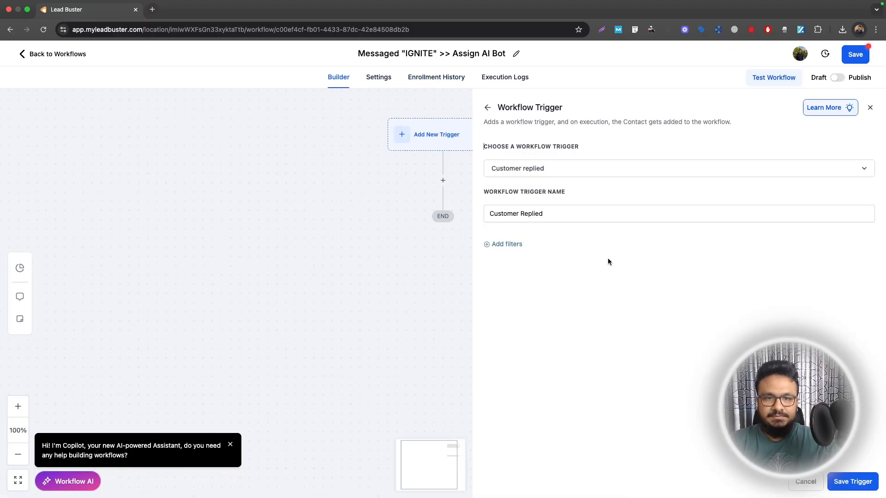
Step: Add a filter to the trigger that limits the Reply channel to Facebook Messenger
{"action": "left_click", "coordinate": [513, 242]}
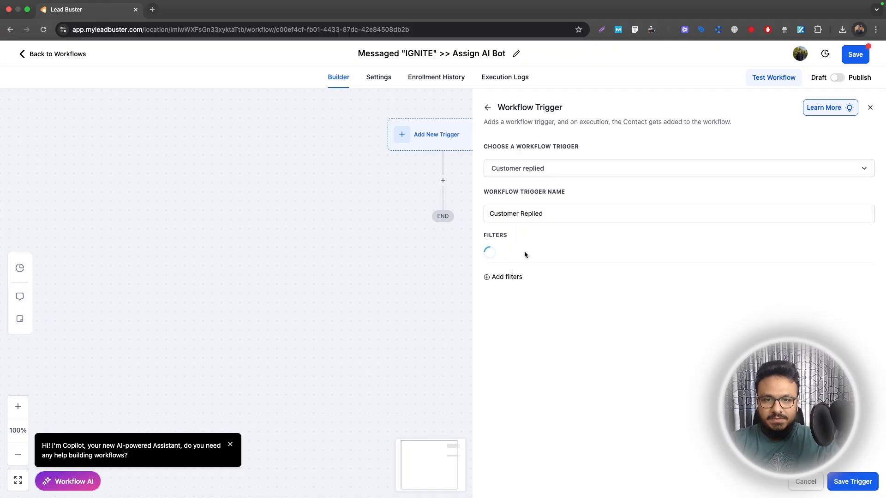
{"action": "left_click", "coordinate": [524, 255]}
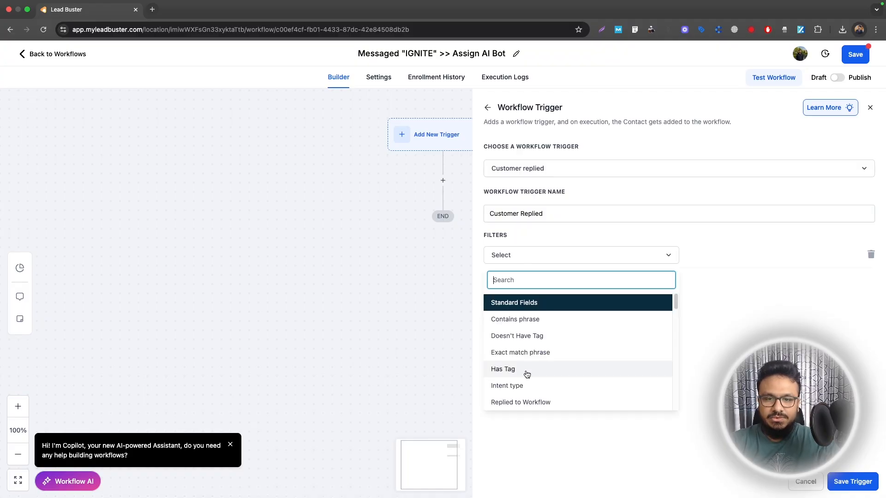
{"action": "scroll", "coordinate": [525, 392], "scroll_direction": "down", "scroll_amount": 1}
{"action": "left_click", "coordinate": [525, 401]}
{"action": "left_click", "coordinate": [733, 256]}
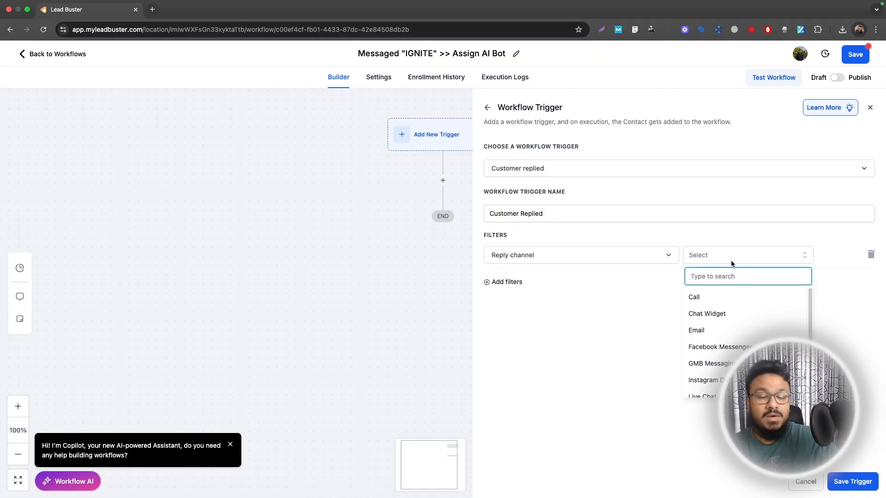
{"action": "scroll", "coordinate": [718, 301], "scroll_direction": "down", "scroll_amount": 2}
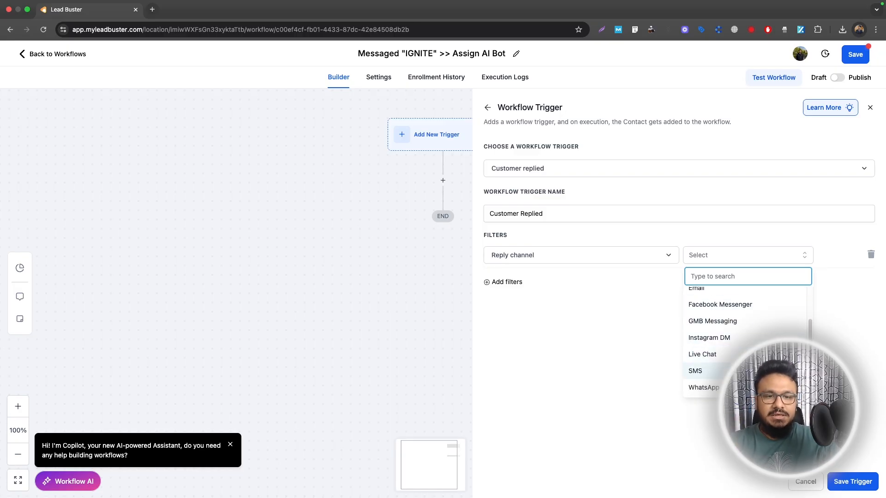
{"action": "scroll", "coordinate": [719, 365], "scroll_direction": "up", "scroll_amount": 2}
{"action": "left_click", "coordinate": [719, 347]}
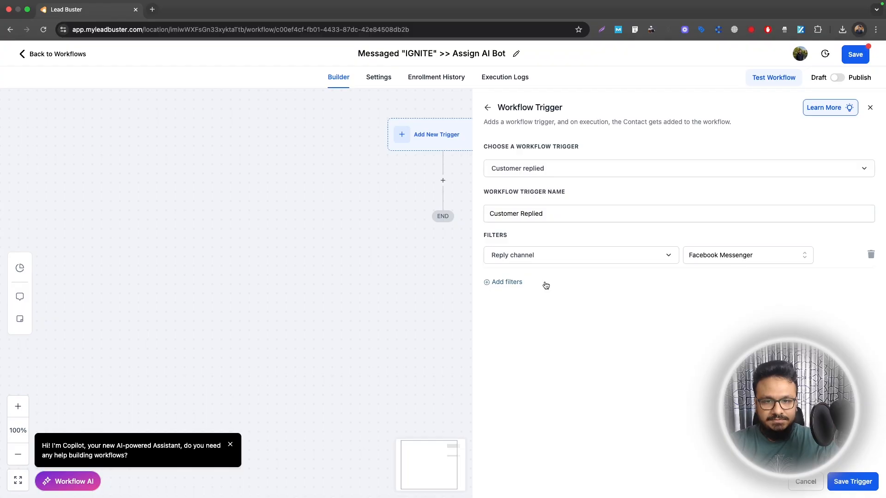
Step: Name the trigger "Customer Replied Facebook" and save it
{"action": "left_click", "coordinate": [562, 212]}
{"action": "type", "text": "Facebook"}
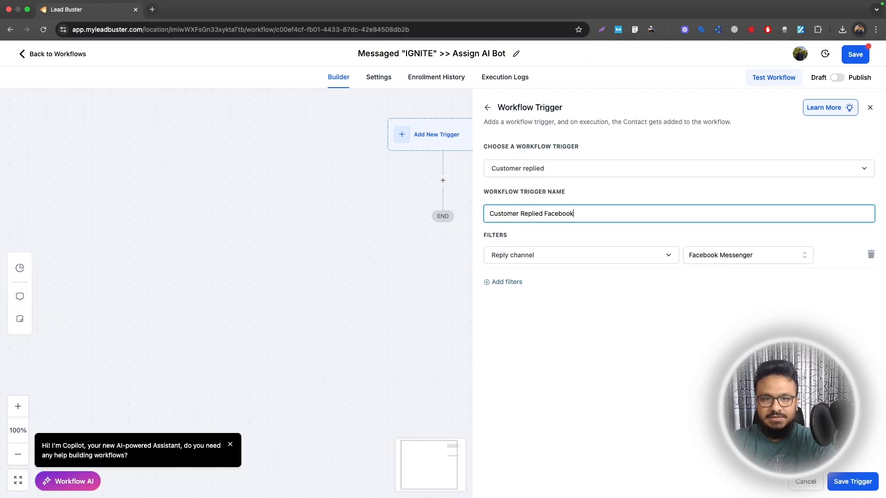
{"action": "left_click", "coordinate": [852, 481]}
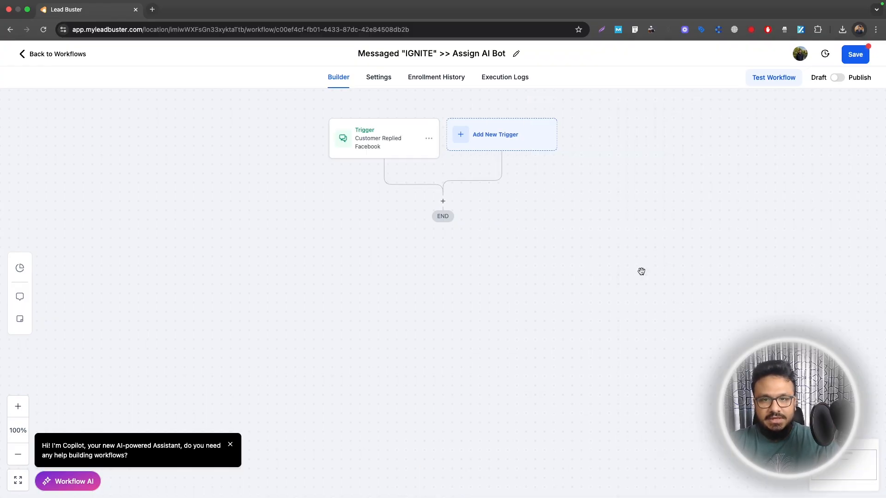
Step: Add a second Customer Replied trigger and name it "Customer Replied Instagram"
{"action": "left_click", "coordinate": [509, 135]}
{"action": "left_click", "coordinate": [692, 153]}
{"action": "type", "text": "c"}
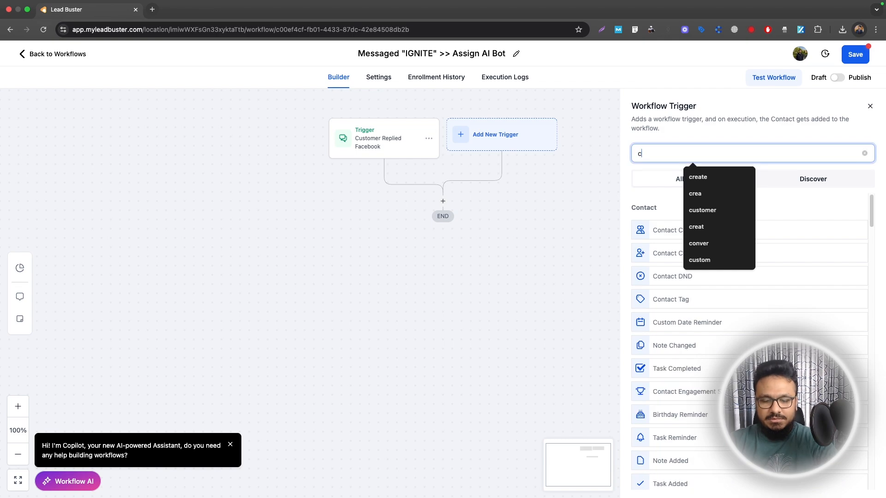
{"action": "type", "text": "ustomer"}
{"action": "left_click", "coordinate": [709, 233]}
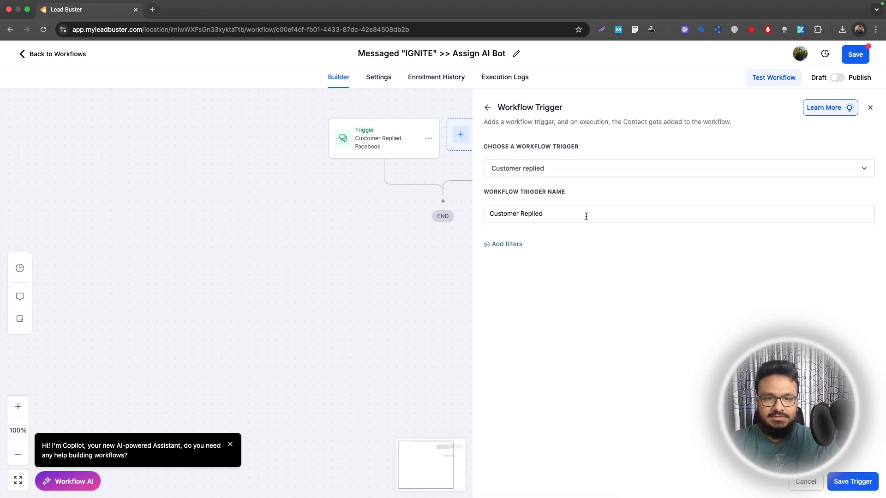
{"action": "left_click", "coordinate": [557, 218]}
{"action": "type", "text": "Instagram"}
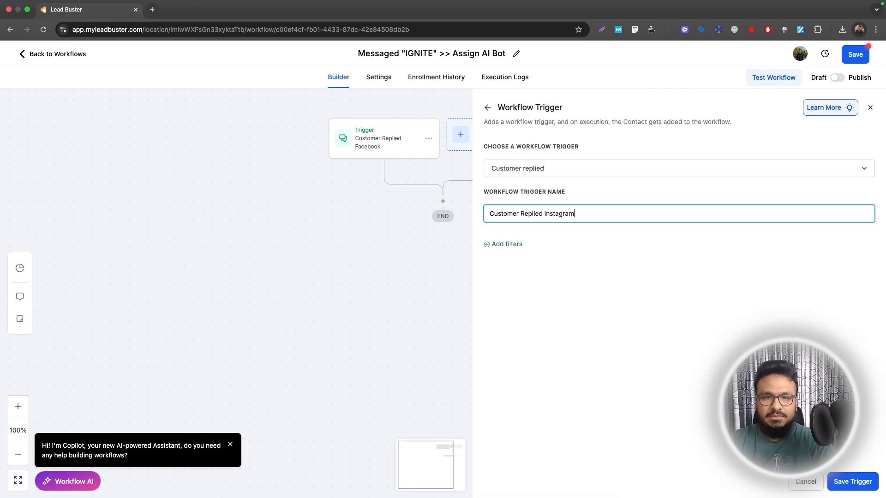
Step: Filter the Instagram trigger by Reply channel set to Instagram DM and save the trigger
{"action": "left_click", "coordinate": [504, 244]}
{"action": "left_click", "coordinate": [510, 250]}
{"action": "scroll", "coordinate": [543, 404], "scroll_direction": "down", "scroll_amount": 3}
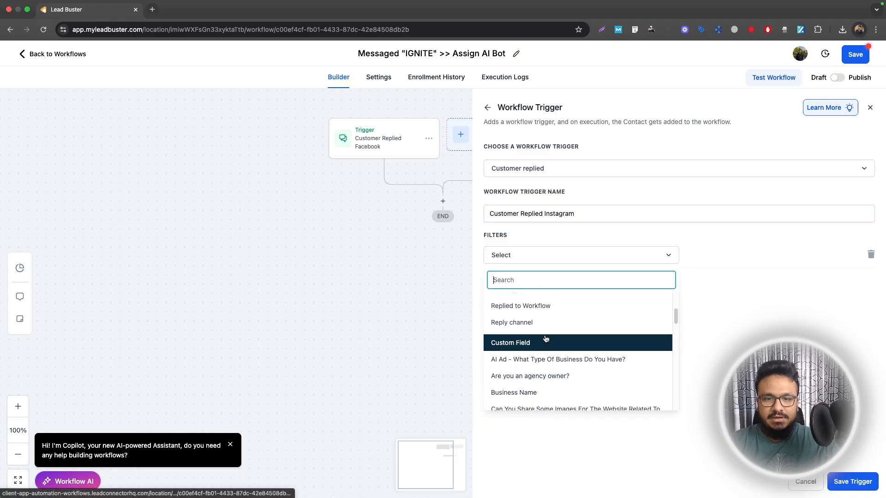
{"action": "left_click", "coordinate": [545, 327]}
{"action": "left_click", "coordinate": [718, 260]}
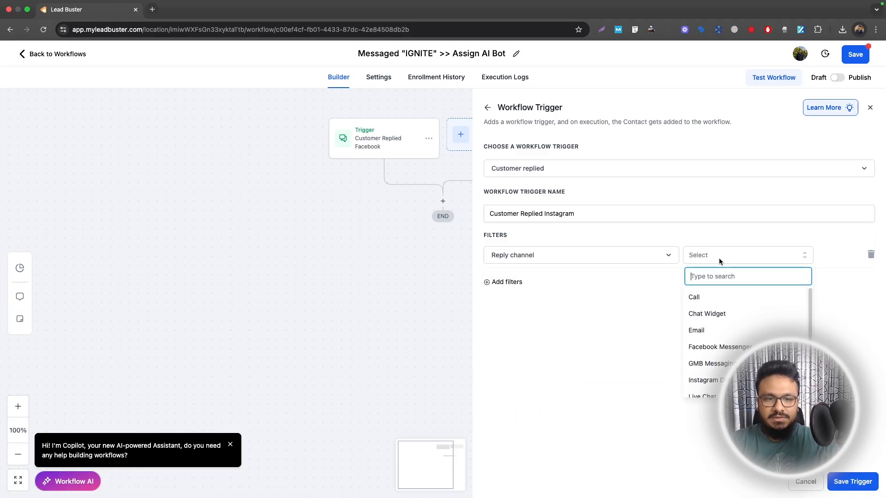
{"action": "left_click", "coordinate": [716, 383]}
{"action": "left_click", "coordinate": [853, 481]}
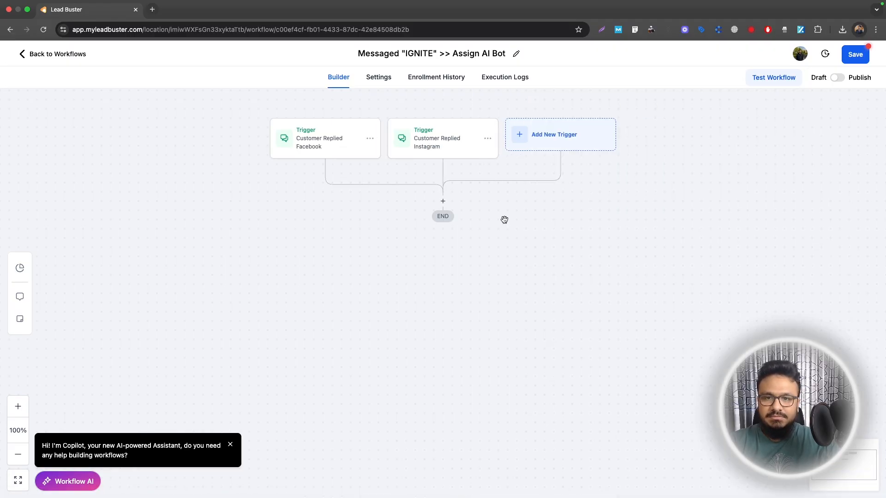
Step: Add an If/Else condition after the triggers, using Build Your Own, and name the action "Message Word"
{"action": "left_click", "coordinate": [443, 203]}
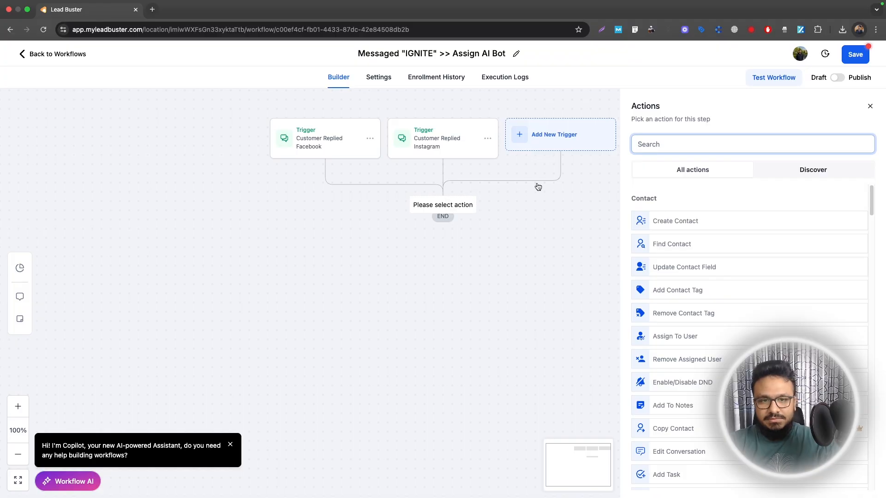
{"action": "type", "text": "if"}
{"action": "left_click", "coordinate": [665, 227]}
{"action": "left_click", "coordinate": [596, 283]}
{"action": "triple_click", "coordinate": [531, 169]}
{"action": "type", "text": "M"}
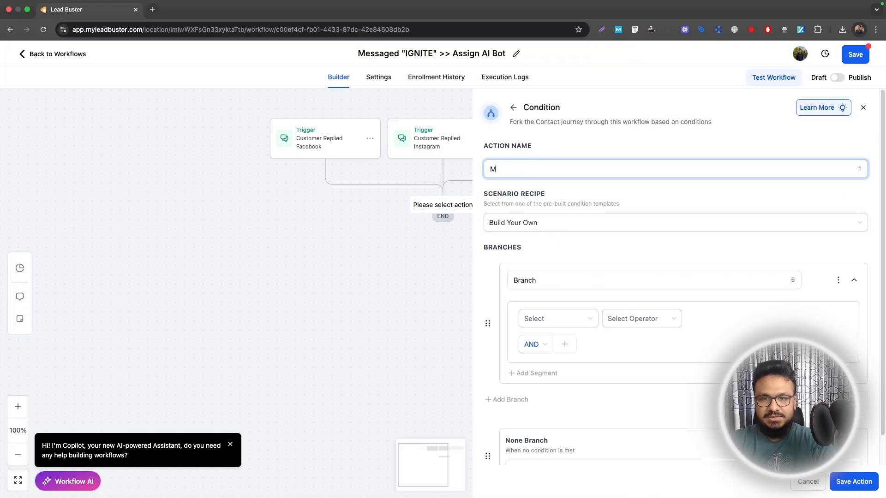
{"action": "type", "text": "essage Word"}
Step: Set the branch condition to Contact Reply's Replied message Is "IGNITE"
{"action": "left_click", "coordinate": [559, 319]}
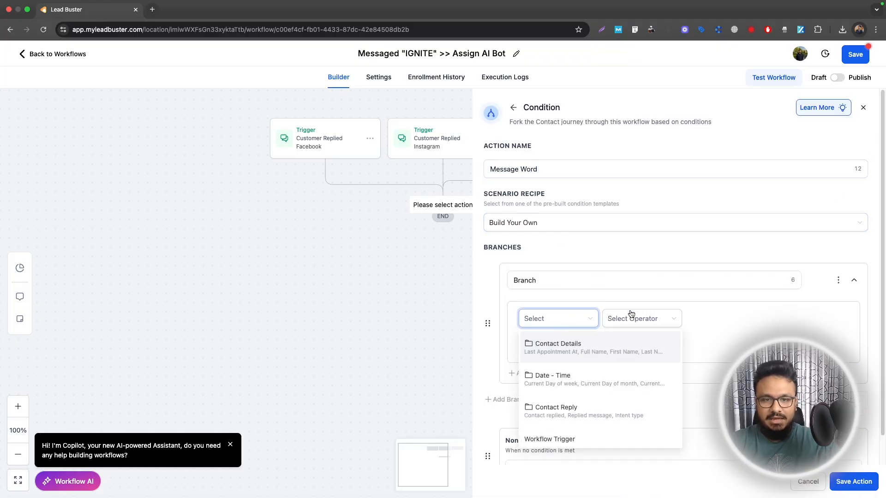
{"action": "scroll", "coordinate": [631, 315], "scroll_direction": "down", "scroll_amount": 1}
{"action": "scroll", "coordinate": [543, 334], "scroll_direction": "down", "scroll_amount": 2}
{"action": "scroll", "coordinate": [545, 337], "scroll_direction": "up", "scroll_amount": 1}
{"action": "left_click", "coordinate": [549, 356]}
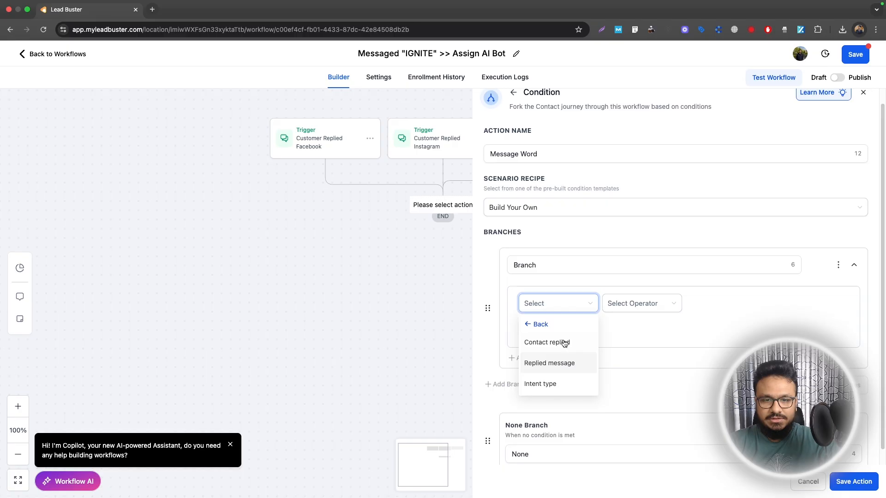
{"action": "left_click", "coordinate": [549, 363]}
{"action": "left_click", "coordinate": [635, 303]}
{"action": "left_click", "coordinate": [629, 328]}
{"action": "left_click", "coordinate": [702, 304]}
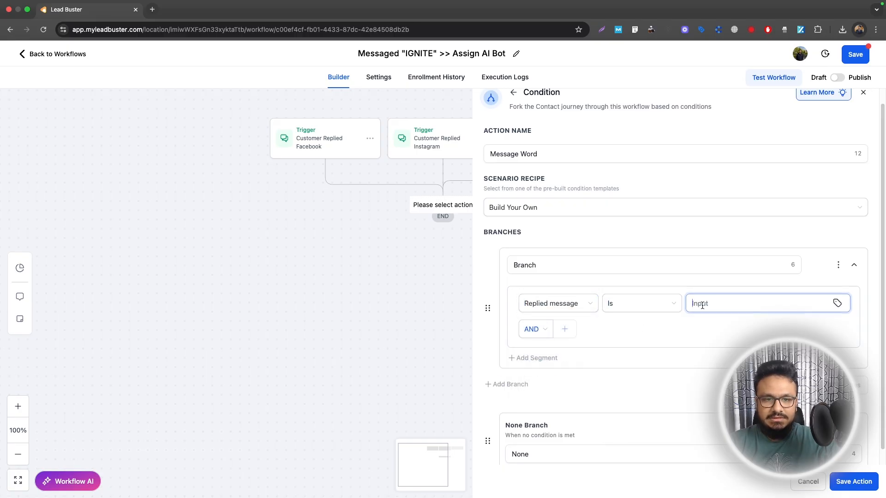
{"action": "type", "text": "IGNITE"}
Step: Rename the None branch to "Message Is Not IGNITE" and save the condition action
{"action": "scroll", "coordinate": [702, 305], "scroll_direction": "down", "scroll_amount": 1}
{"action": "left_click", "coordinate": [549, 438]}
{"action": "key", "text": "BackSpace"}
{"action": "key", "text": "BackSpace"}
{"action": "key", "text": "BackSpace"}
{"action": "key", "text": "BackSpace"}
{"action": "type", "text": "Me"}
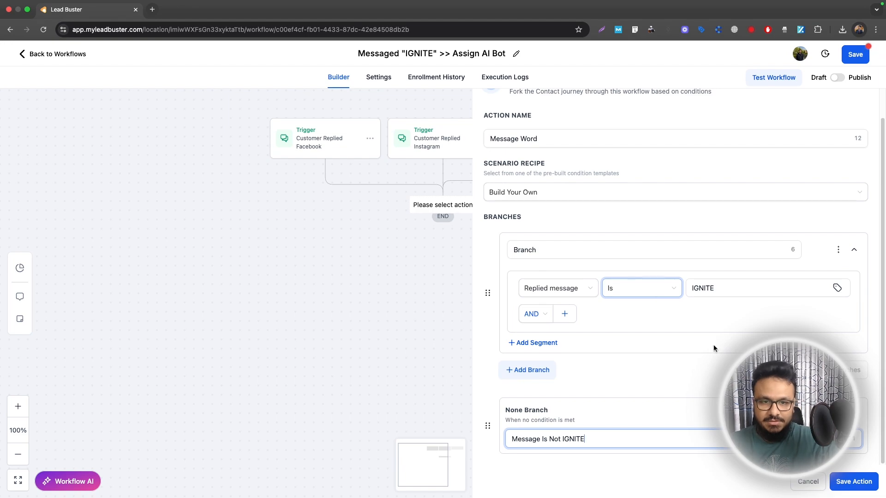
{"action": "left_click", "coordinate": [854, 481]}
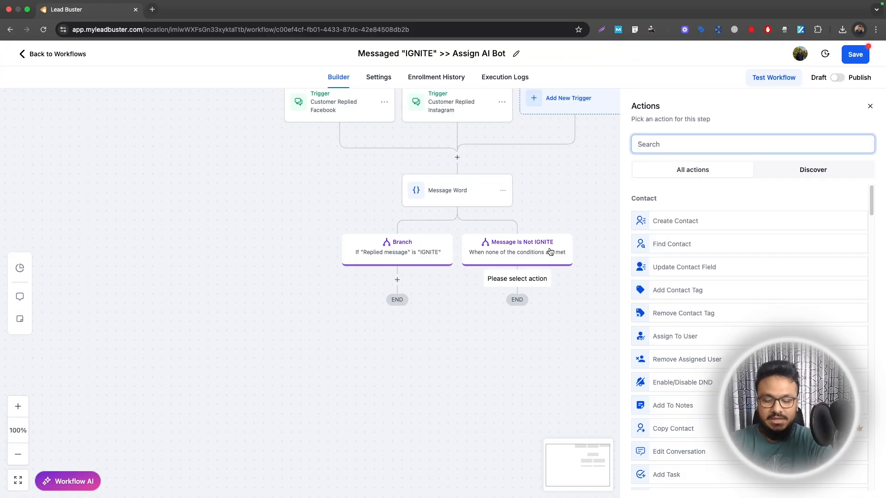
Step: Add an Update Conversation AI Bot And Status action under the Message Is Not IGNITE branch, with the bot's status set to Inactive
{"action": "type", "text": "conversation ai"}
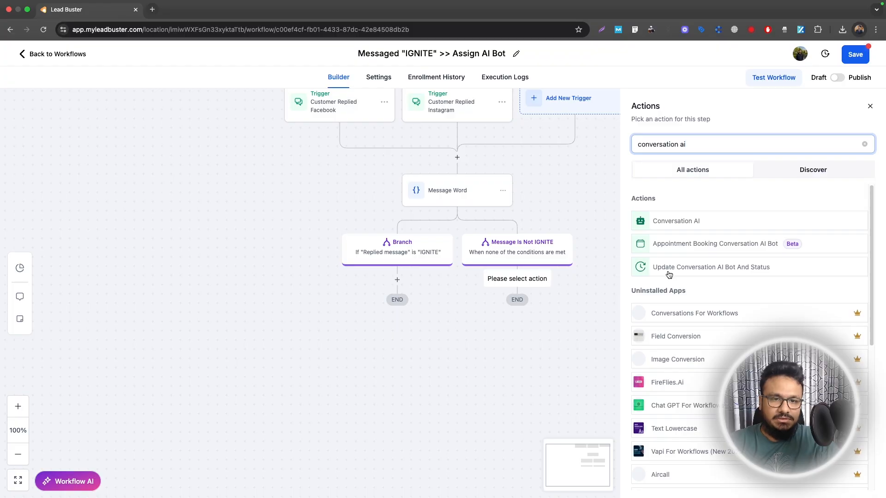
{"action": "left_click", "coordinate": [706, 272]}
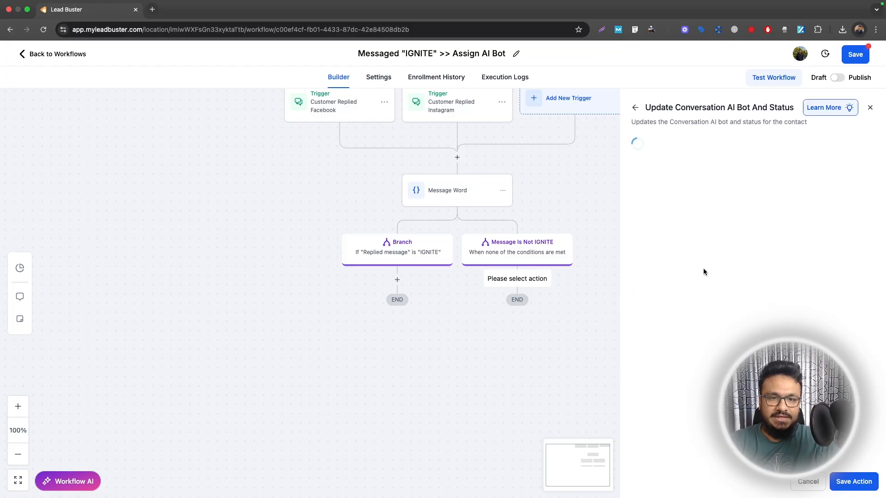
{"action": "left_click", "coordinate": [664, 244]}
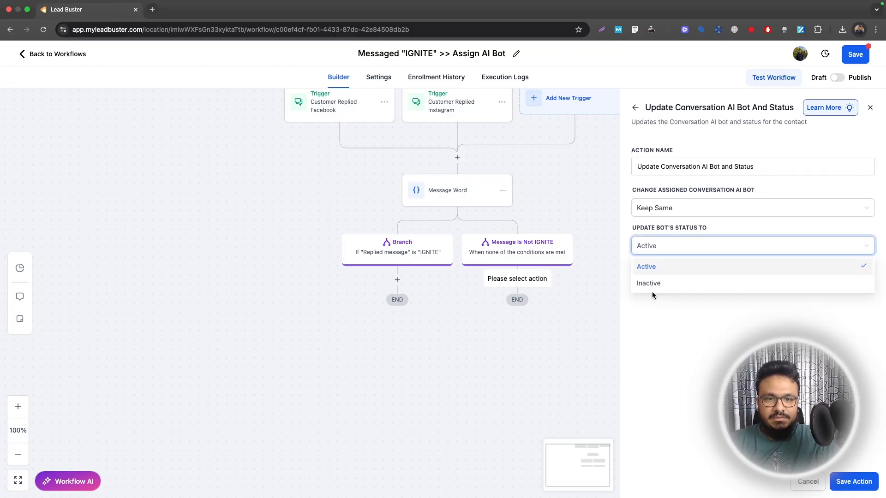
{"action": "left_click", "coordinate": [653, 282]}
{"action": "left_click", "coordinate": [637, 283]}
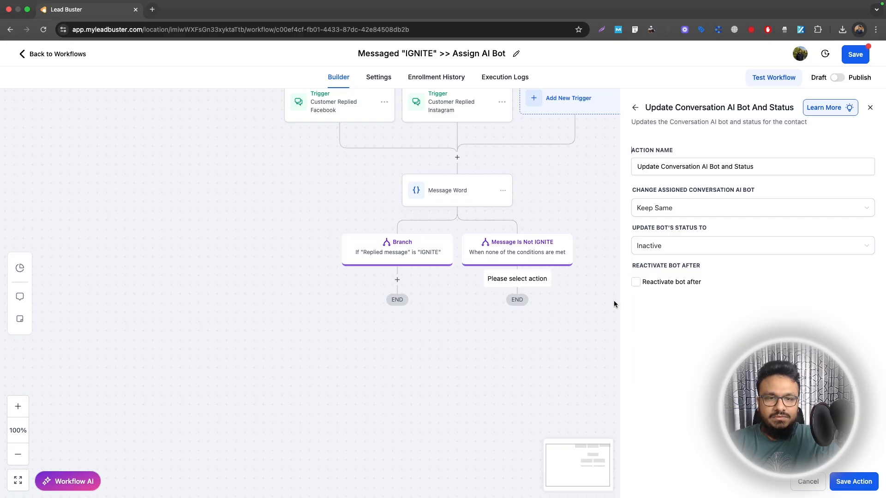
{"action": "left_click", "coordinate": [637, 283]}
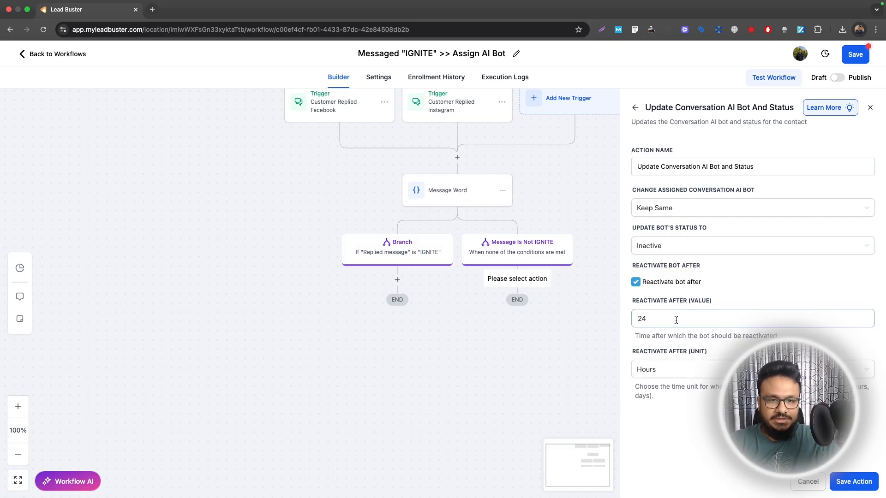
{"action": "left_click", "coordinate": [636, 282]}
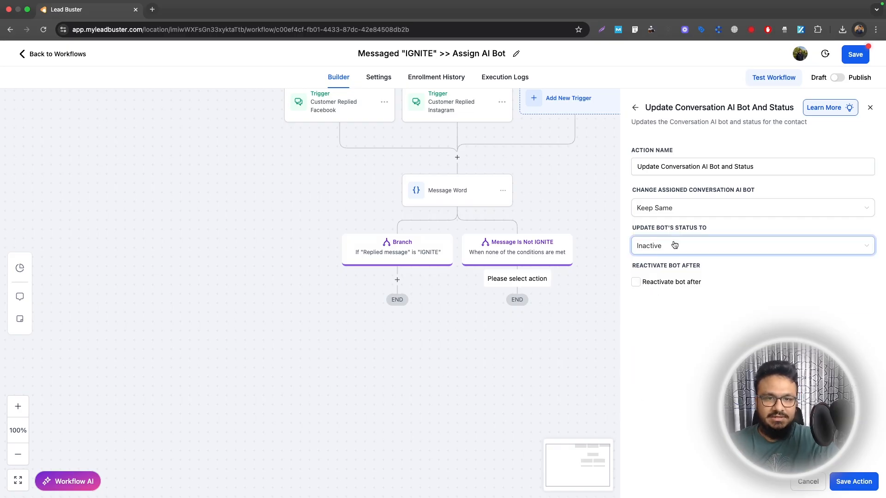
Step: Change the action's assigned Conversation AI bot to the account owner's AI bot
{"action": "left_click", "coordinate": [673, 208]}
{"action": "left_click", "coordinate": [669, 243]}
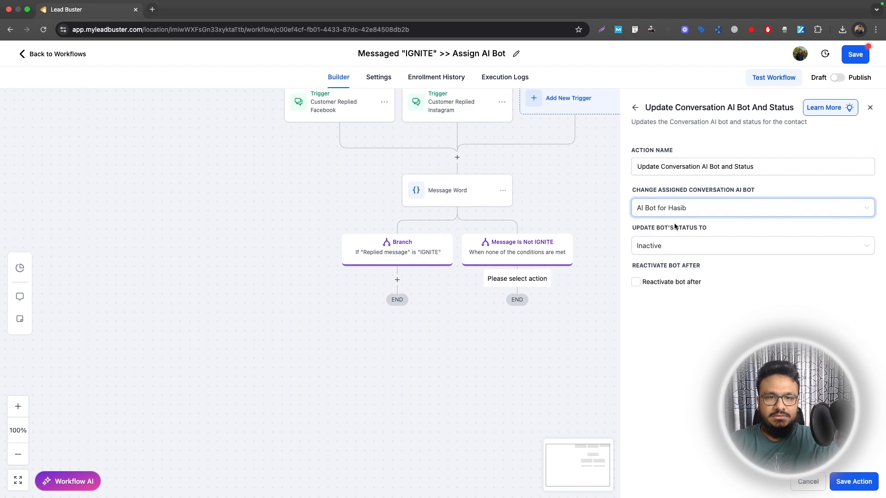
{"action": "left_click", "coordinate": [670, 211]}
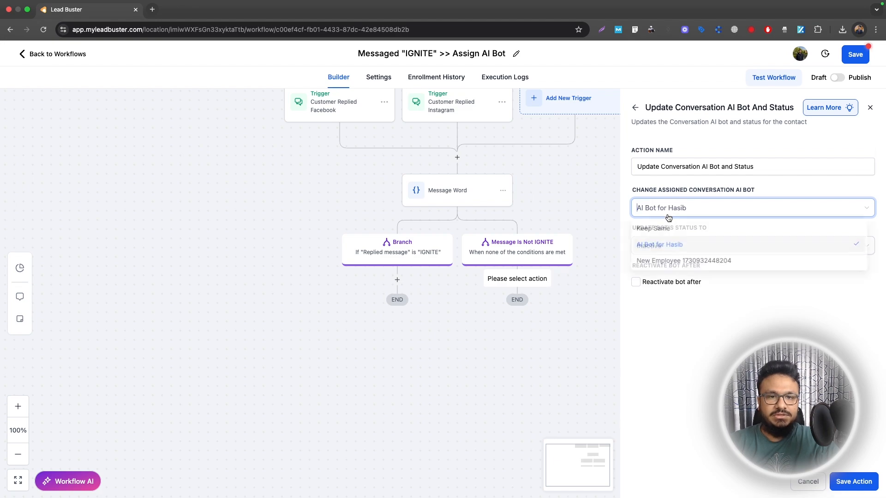
{"action": "left_click", "coordinate": [712, 196]}
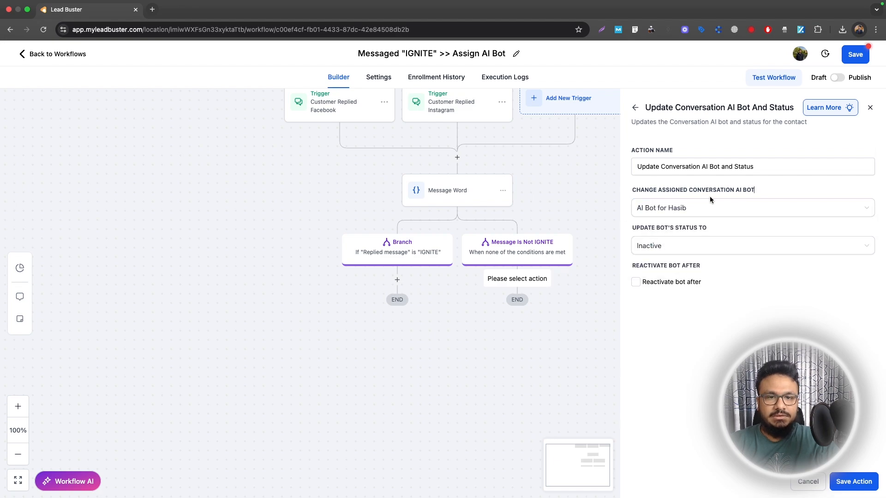
Step: Rename the action "Update Conversation AI Bot and Status To Inactive" and save it
{"action": "left_click", "coordinate": [768, 164]}
{"action": "type", "text": "To Inactive"}
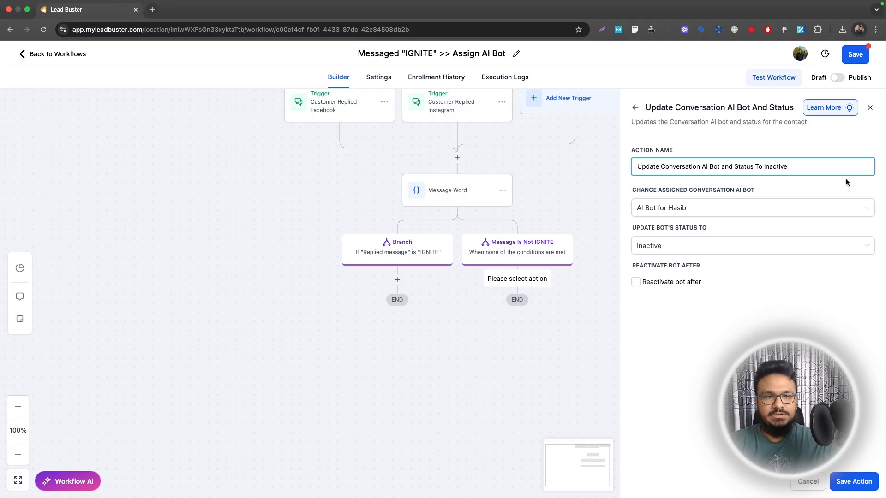
{"action": "left_click", "coordinate": [824, 185]}
{"action": "left_click", "coordinate": [684, 213]}
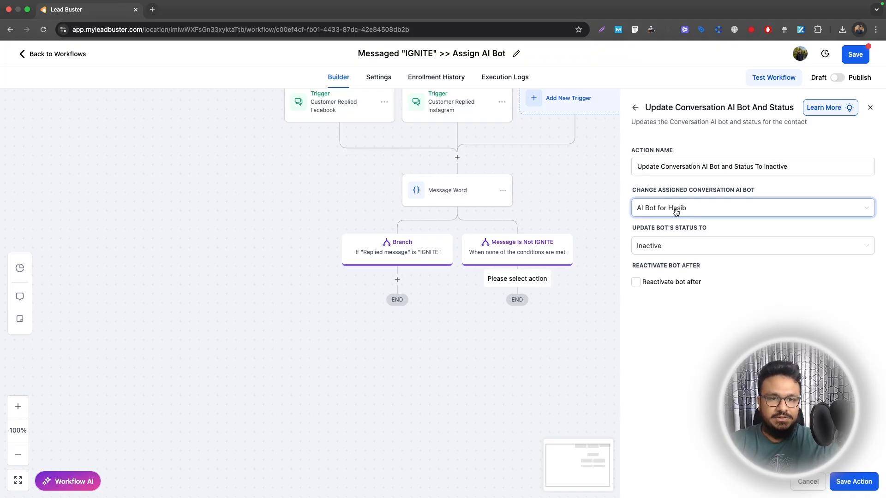
{"action": "left_click", "coordinate": [685, 211]}
{"action": "left_click", "coordinate": [692, 192]}
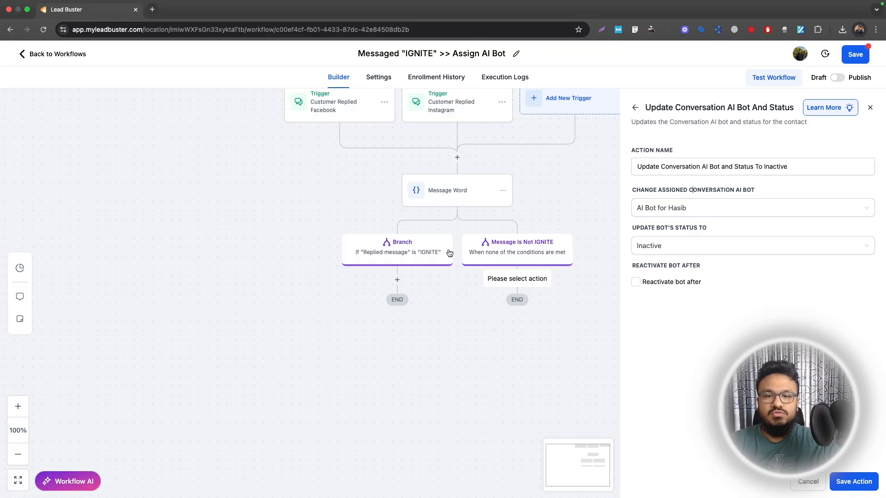
{"action": "left_click", "coordinate": [854, 482]}
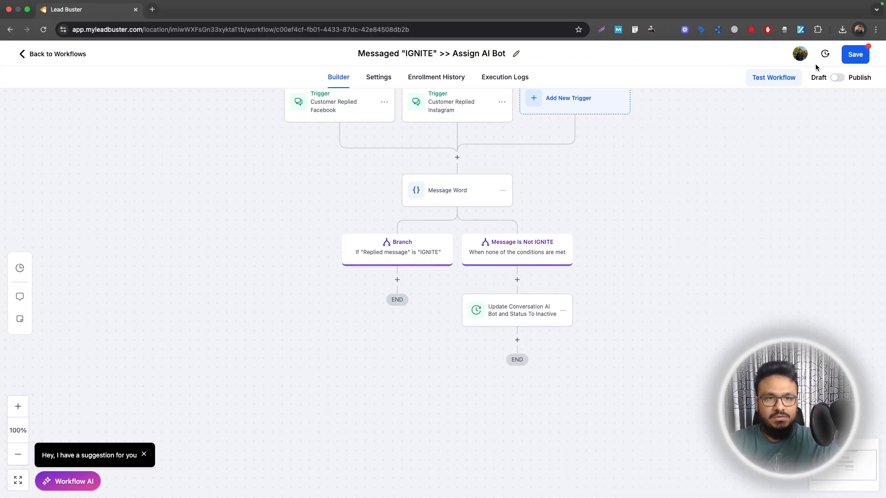
Step: Turn off Allow re-entry in the workflow settings and return to the builder
{"action": "left_click", "coordinate": [378, 77]}
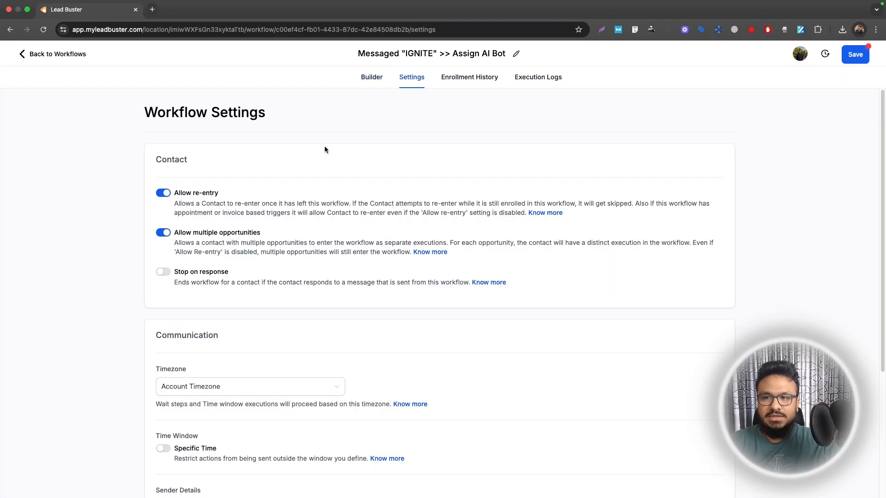
{"action": "left_click", "coordinate": [372, 78]}
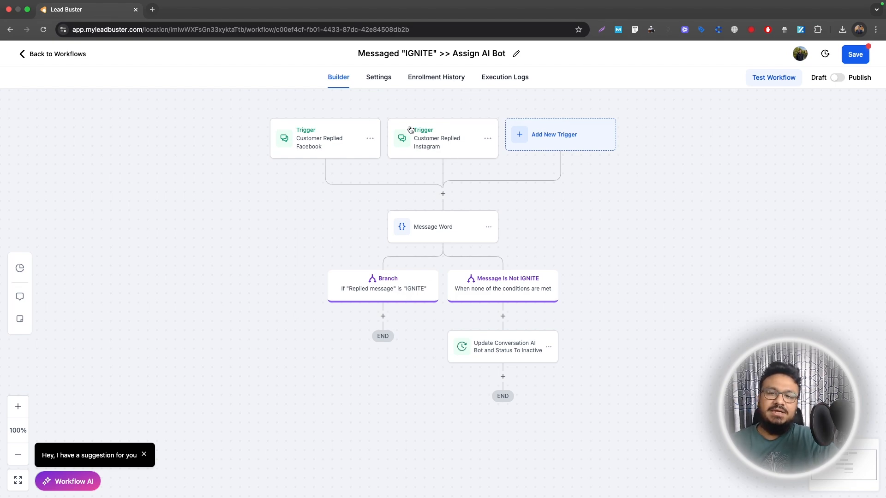
Step: Save the workflow and switch it from Draft to Publish
{"action": "left_click", "coordinate": [853, 62]}
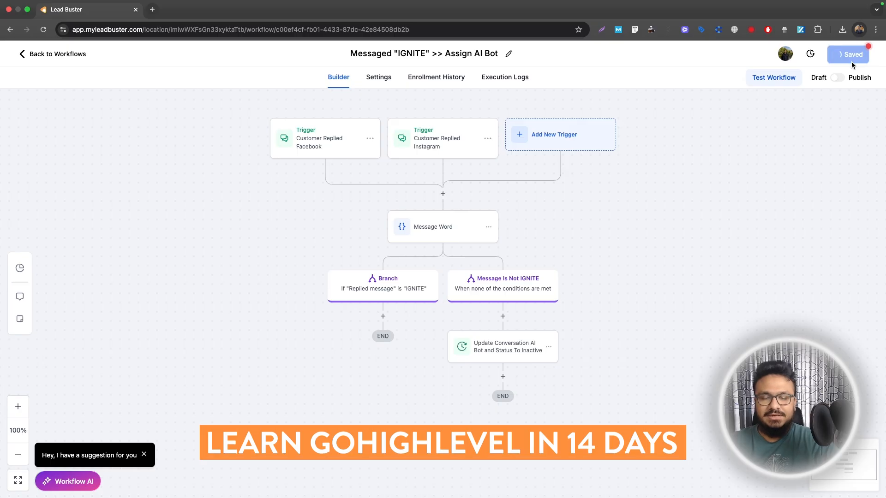
{"action": "left_click", "coordinate": [865, 61]}
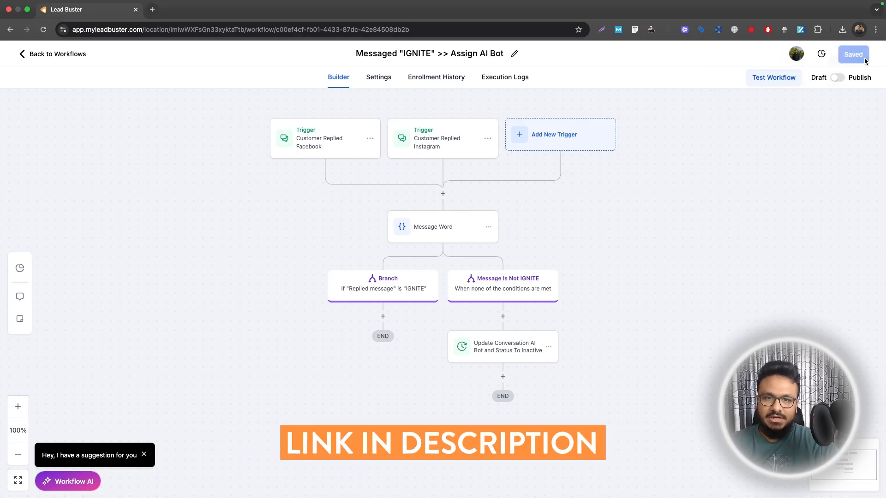
{"action": "left_click", "coordinate": [837, 78]}
{"action": "left_click", "coordinate": [855, 56]}
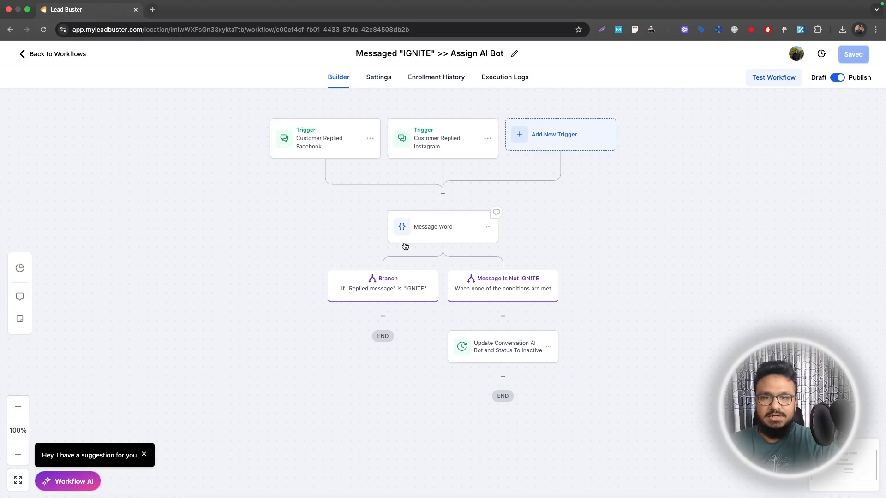
Step: Review the Allow re-entry option in the workflow settings
{"action": "left_click", "coordinate": [379, 77]}
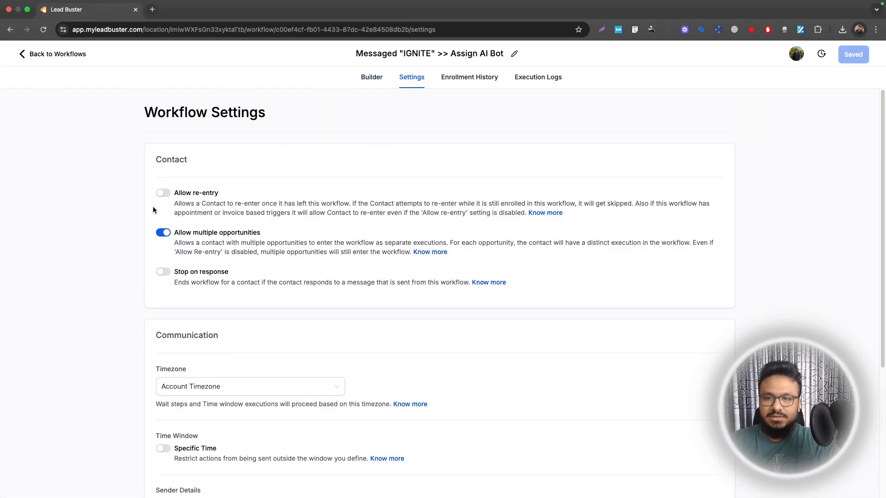
{"action": "left_click", "coordinate": [371, 78]}
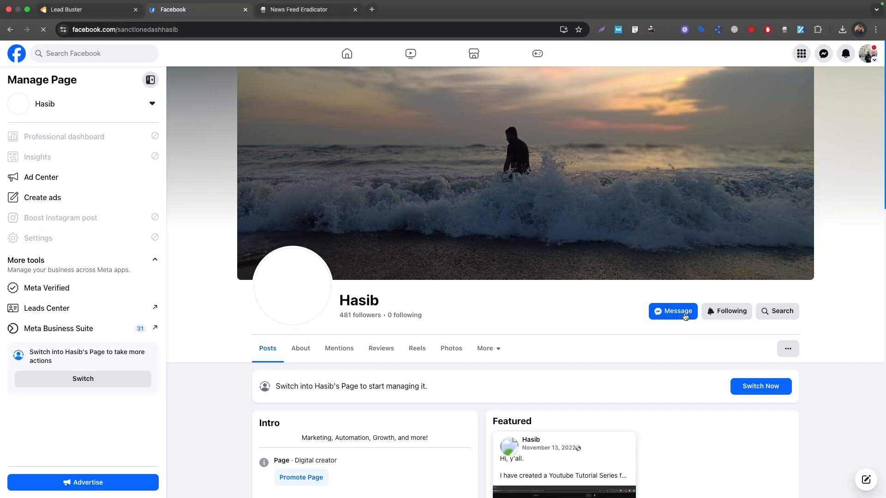
Step: Switch to the Facebook page and send it the test message "Hello"
{"action": "left_click", "coordinate": [95, 10]}
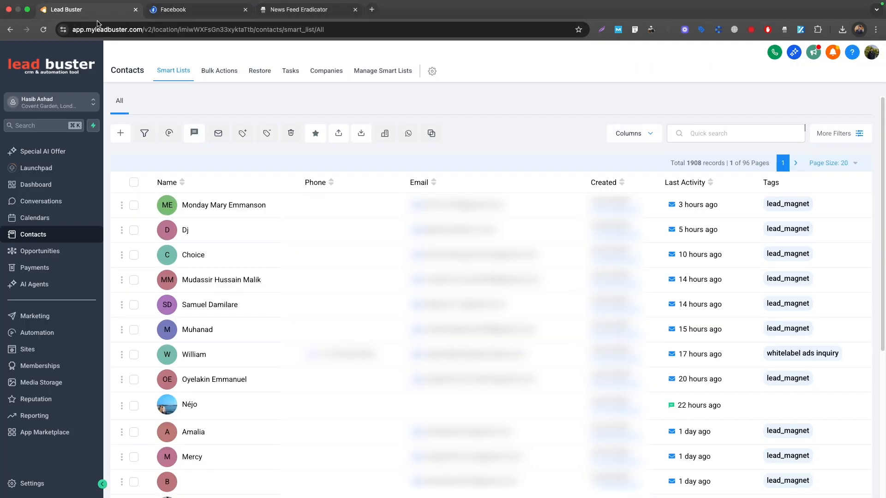
{"action": "left_click", "coordinate": [176, 10]}
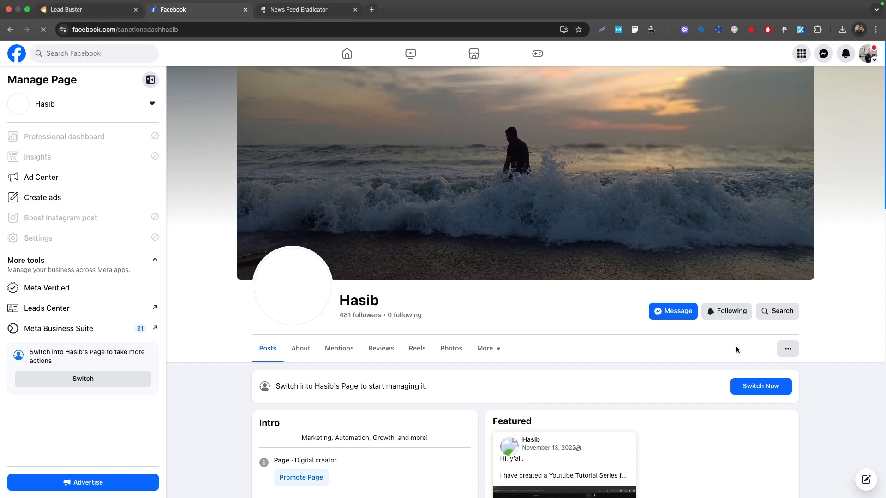
{"action": "left_click", "coordinate": [664, 317]}
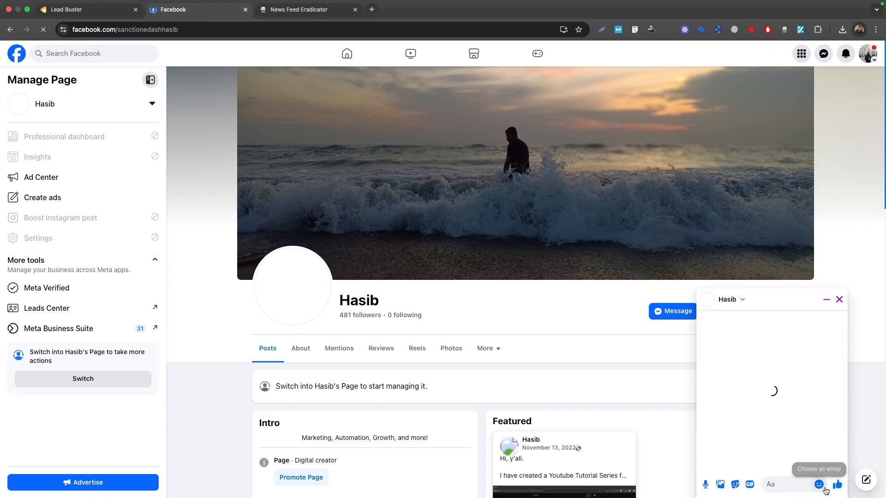
{"action": "type", "text": "Hello"}
{"action": "key", "text": "Return"}
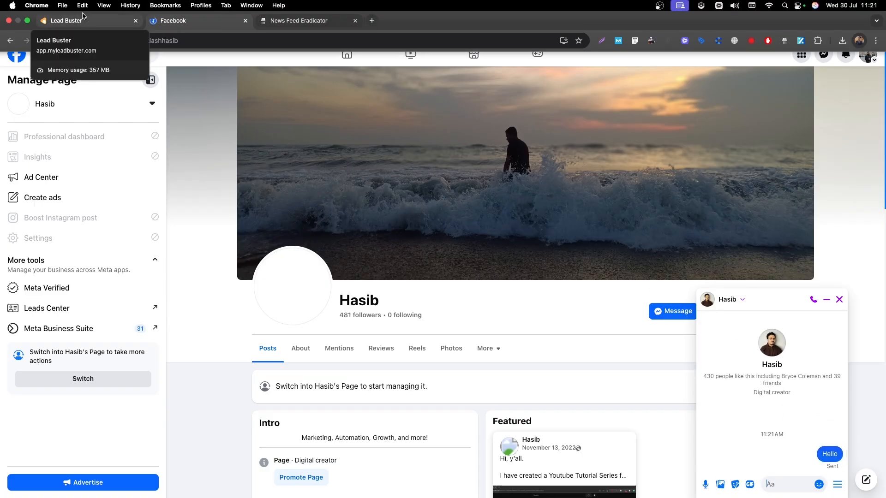
Step: Switch to Lead Buster and reopen the Messaged "IGNITE" >> Assign AI Bot workflow from the automation list
{"action": "left_click", "coordinate": [82, 21]}
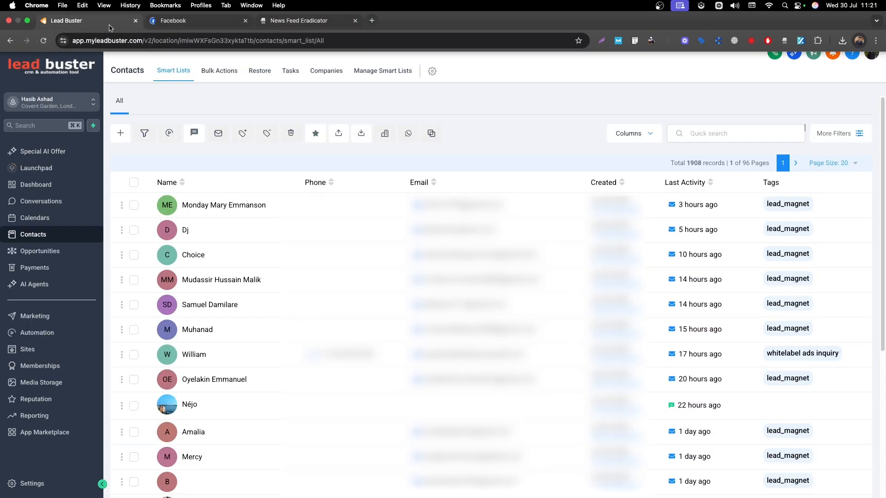
{"action": "left_click", "coordinate": [44, 331]}
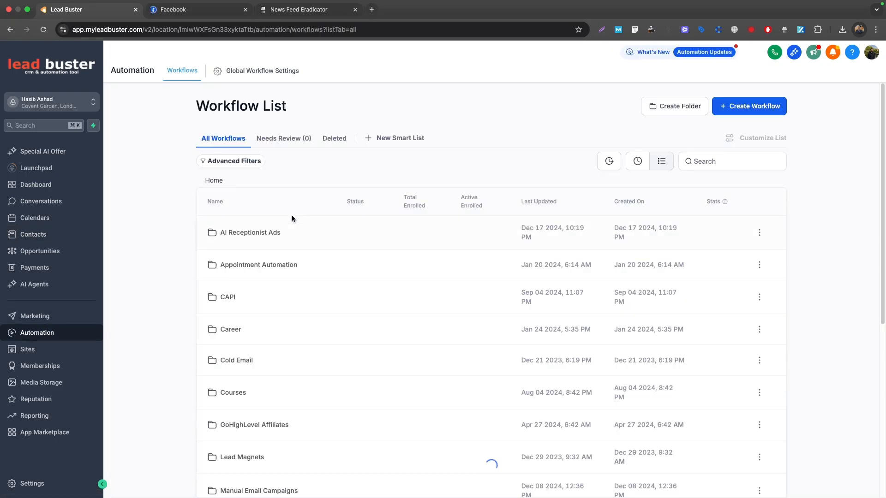
{"action": "scroll", "coordinate": [293, 240], "scroll_direction": "down", "scroll_amount": 5}
{"action": "left_click", "coordinate": [258, 430]}
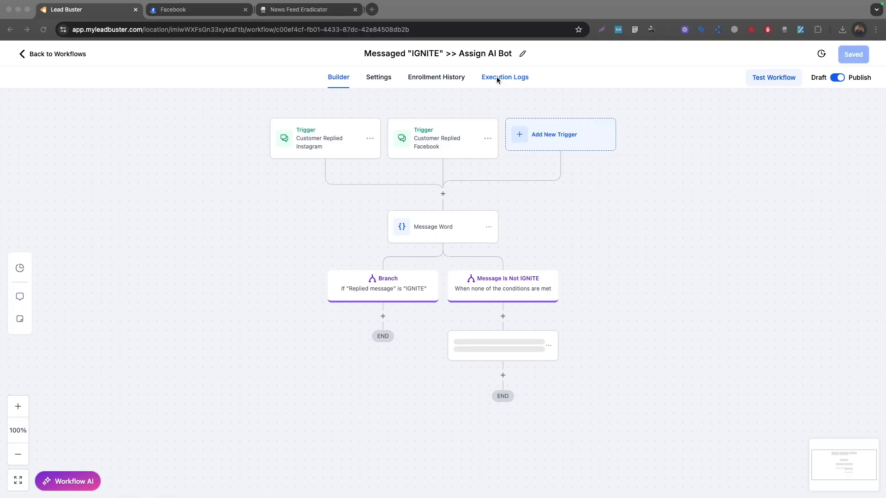
Step: Inspect the execution log details of the Update Conversation AI Bot and Status To Inactive action, and check the Facebook chat for a reply
{"action": "left_click", "coordinate": [496, 78]}
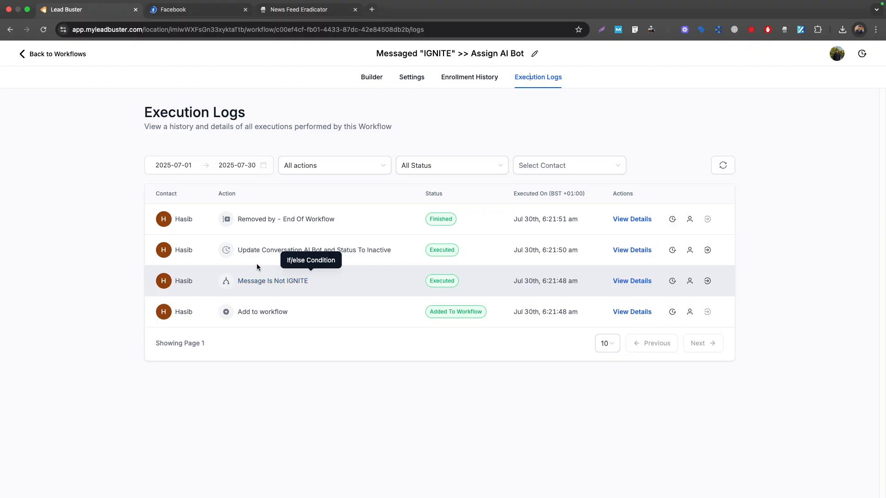
{"action": "left_click", "coordinate": [269, 252]}
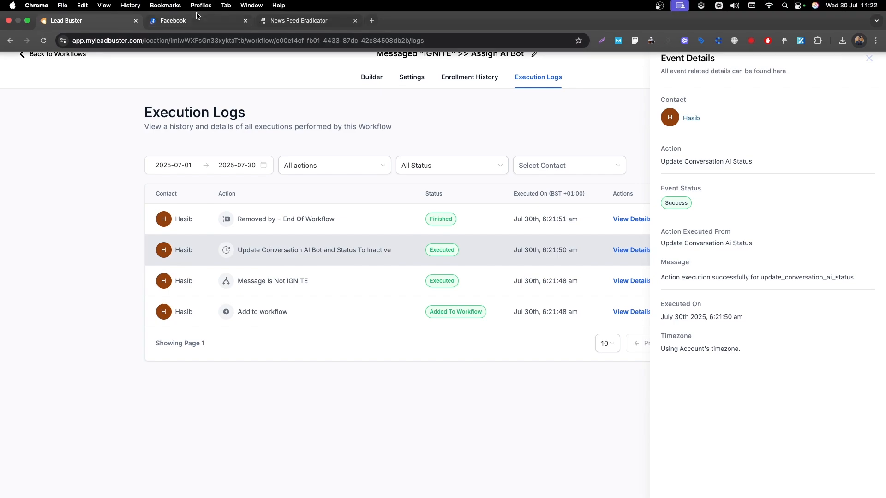
{"action": "left_click", "coordinate": [199, 13]}
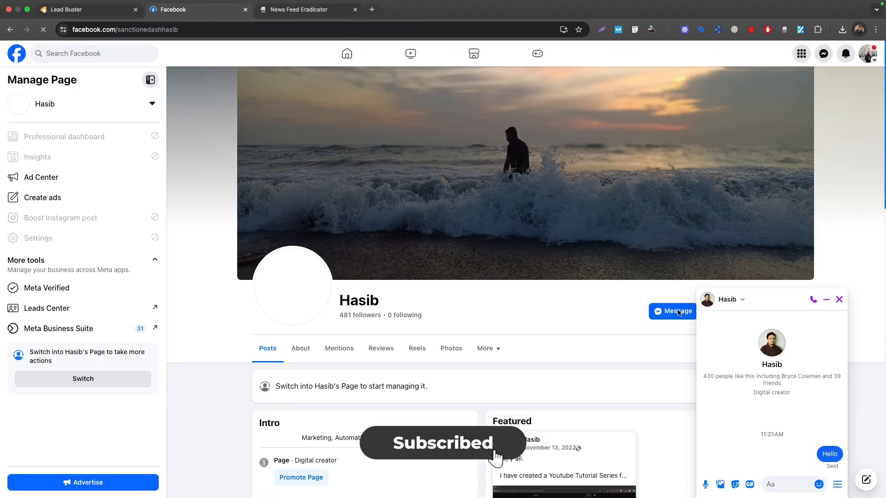
Step: Switch to Lead Buster, find the newly created test contact by name in Contacts, and delete it, confirming with DELETE
{"action": "left_click", "coordinate": [93, 13]}
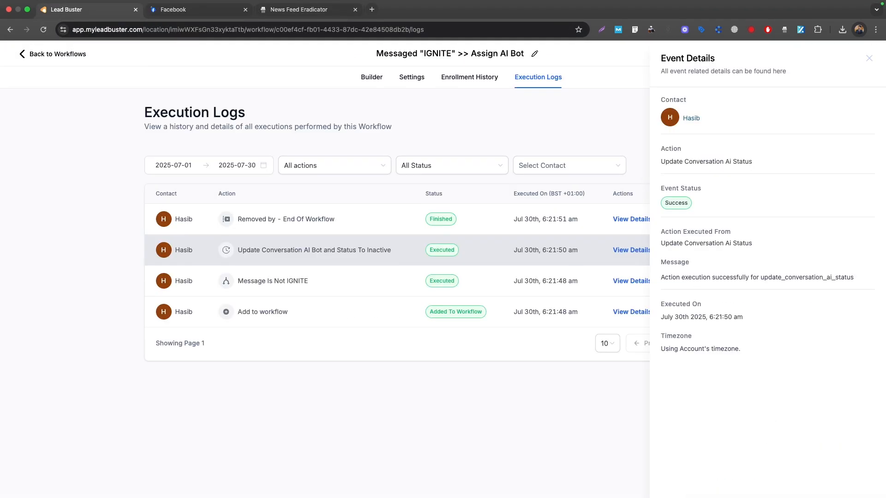
{"action": "left_click", "coordinate": [372, 77]}
{"action": "left_click", "coordinate": [51, 52]}
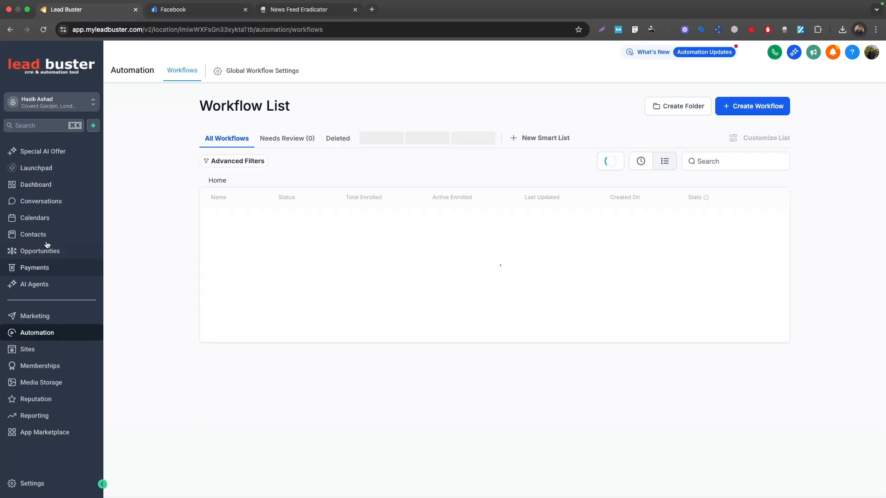
{"action": "left_click", "coordinate": [33, 234]}
{"action": "left_click", "coordinate": [736, 132]}
{"action": "type", "text": "Hasib"}
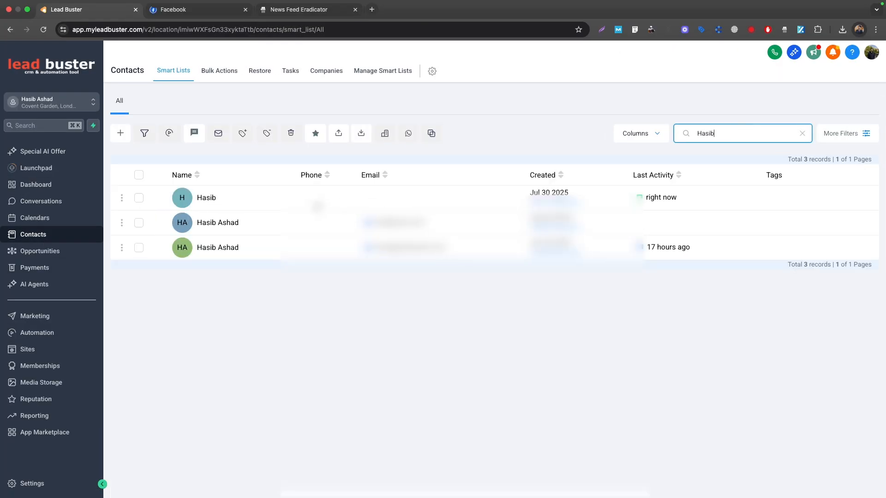
{"action": "left_click", "coordinate": [138, 198]}
{"action": "left_click", "coordinate": [291, 134]}
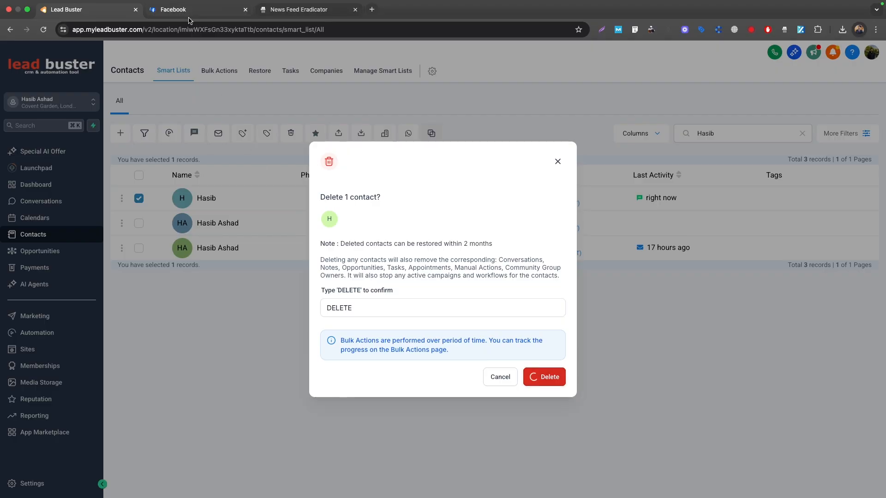
Step: Switch to Facebook, delete the existing chat with the page, and open a new message to the page
{"action": "left_click", "coordinate": [203, 10]}
{"action": "left_click", "coordinate": [729, 300]}
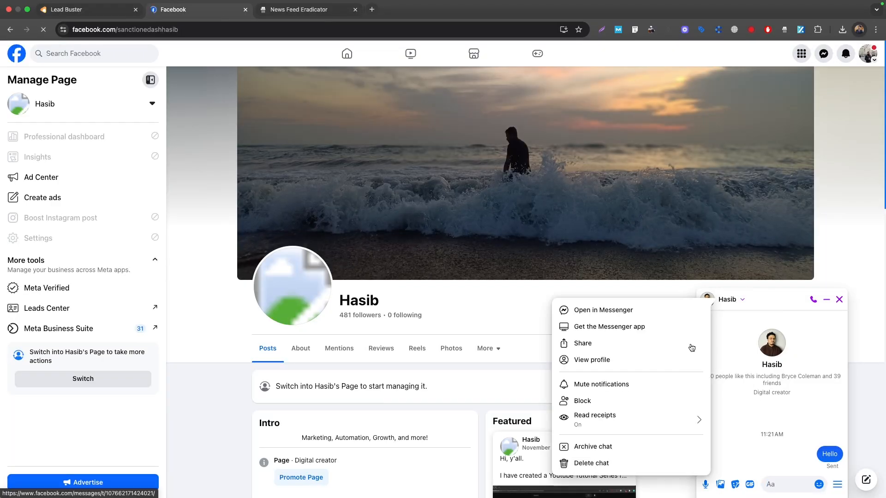
{"action": "left_click", "coordinate": [595, 464]}
{"action": "left_click", "coordinate": [538, 291]}
{"action": "left_click", "coordinate": [664, 313]}
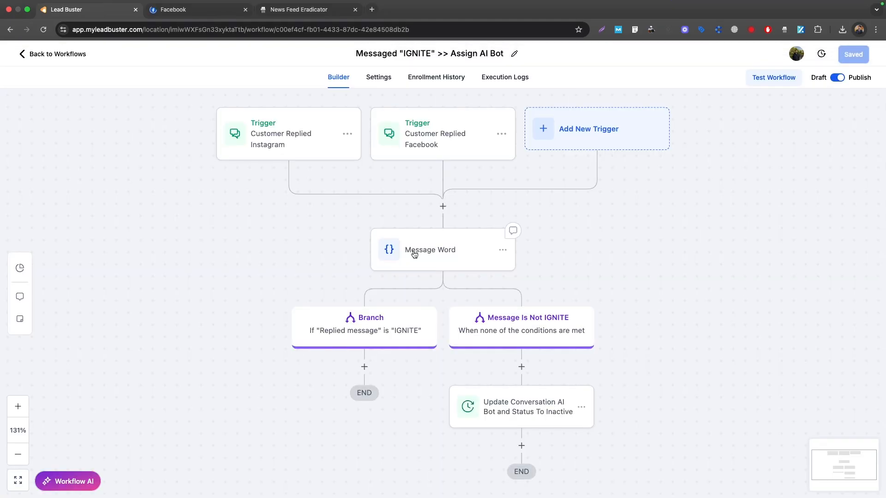
Step: Check the workflow's execution logs and the Facebook chat for the response to "IGNITE", and return to the workflow builder in Lead Buster
{"action": "left_click", "coordinate": [481, 78]}
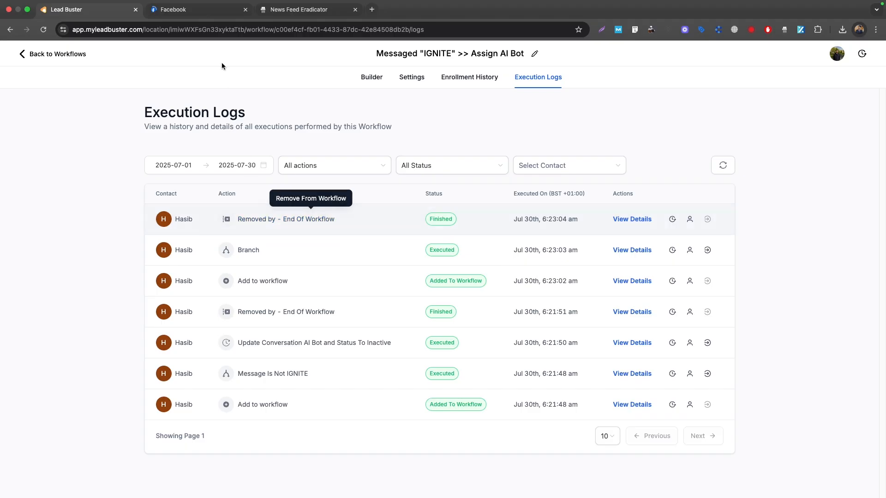
{"action": "left_click", "coordinate": [194, 10]}
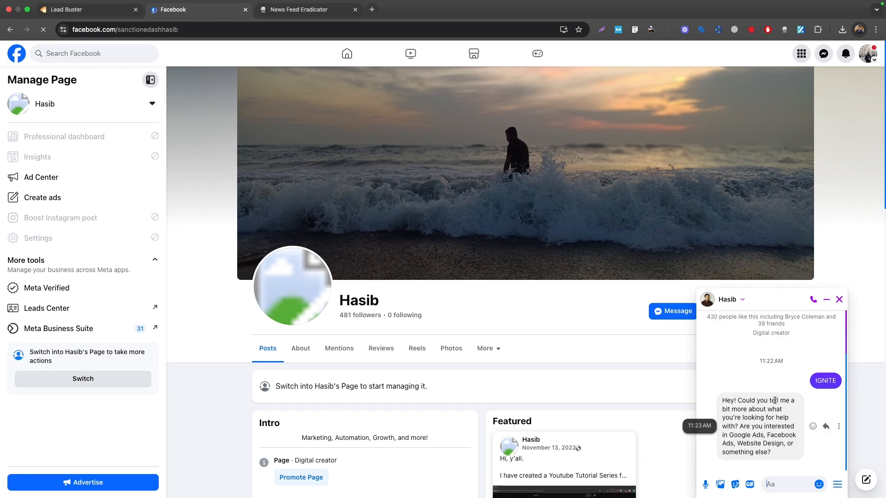
{"action": "left_click", "coordinate": [69, 20]}
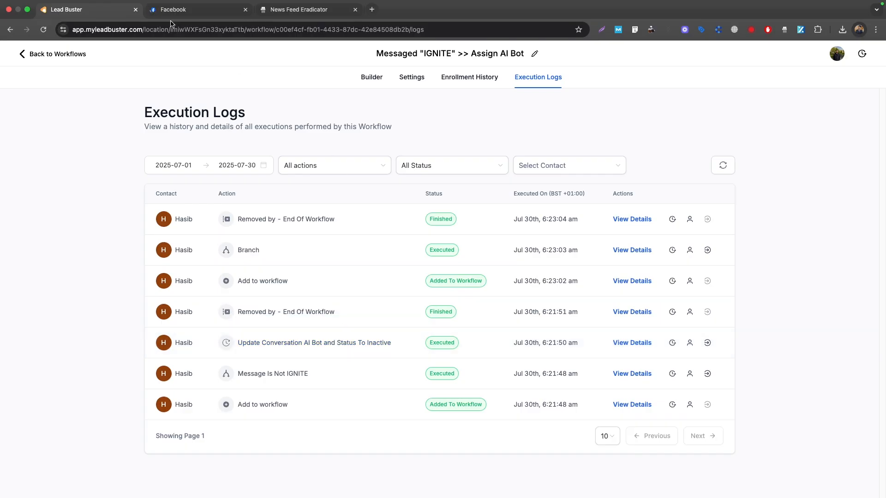
{"action": "left_click", "coordinate": [372, 77]}
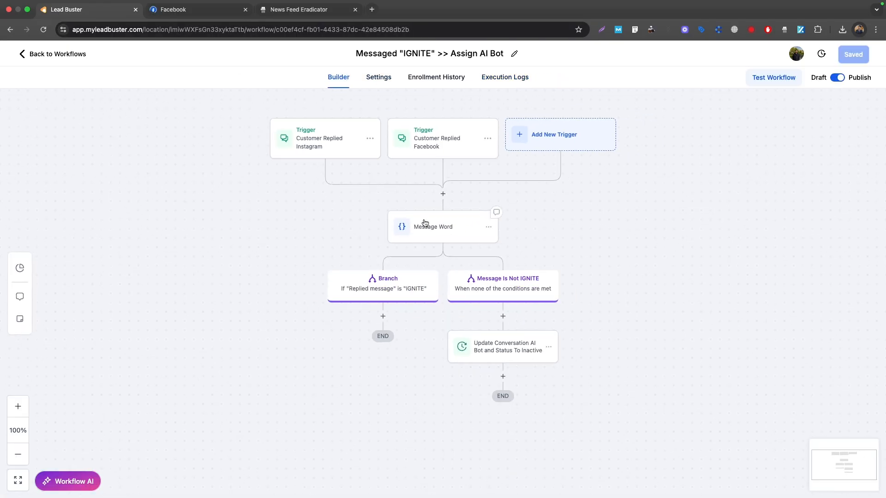